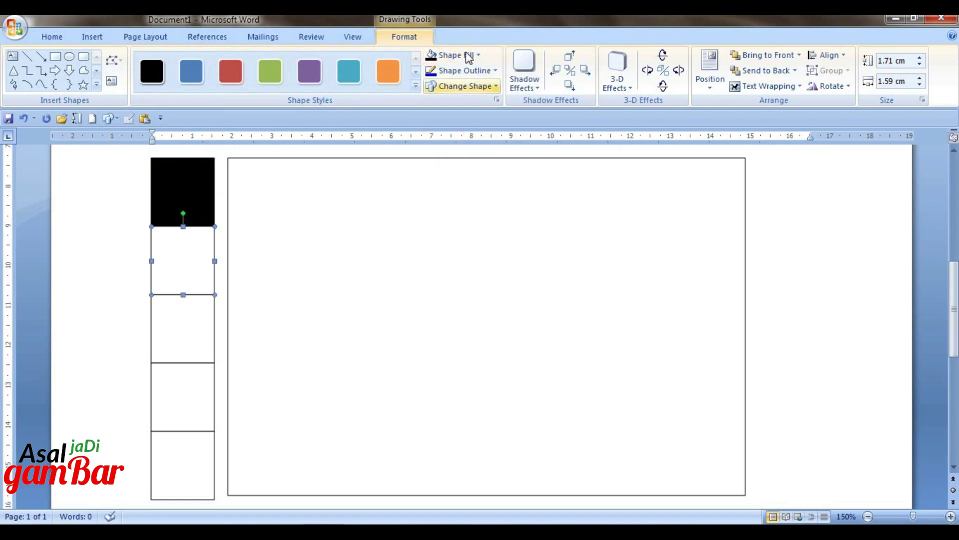
# Fill the second palette square with a custom bright orange colour.
pyautogui.click(467, 57)
pyautogui.click(453, 194)
pyautogui.moveTo(393, 200); pyautogui.dragTo(388, 184)
pyautogui.moveTo(518, 178); pyautogui.dragTo(518, 222)
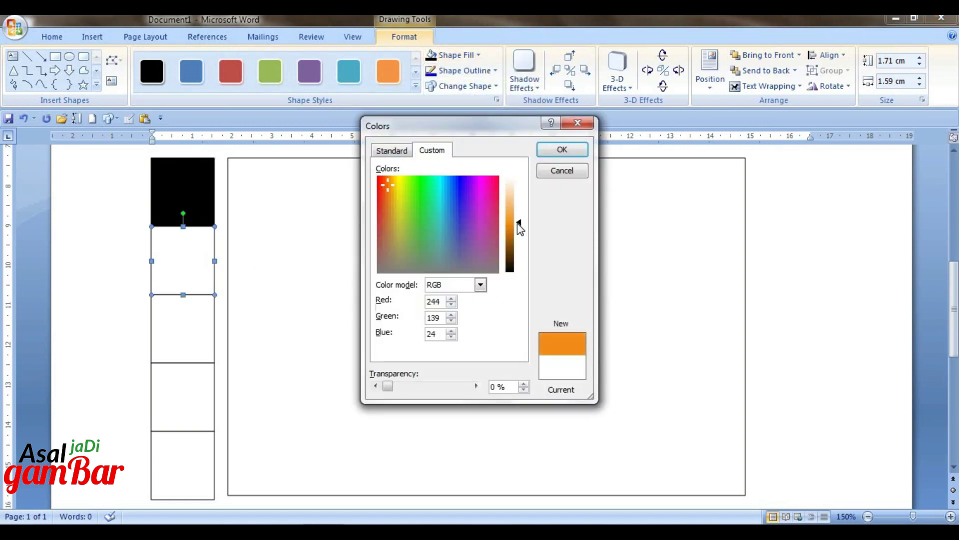
pyautogui.click(386, 183)
pyautogui.click(384, 181)
pyautogui.click(562, 150)
# Fill the remaining palette squares with gold, yellow and dark purple in order.
pyautogui.click(184, 316)
pyautogui.click(466, 56)
pyautogui.click(454, 160)
pyautogui.click(184, 395)
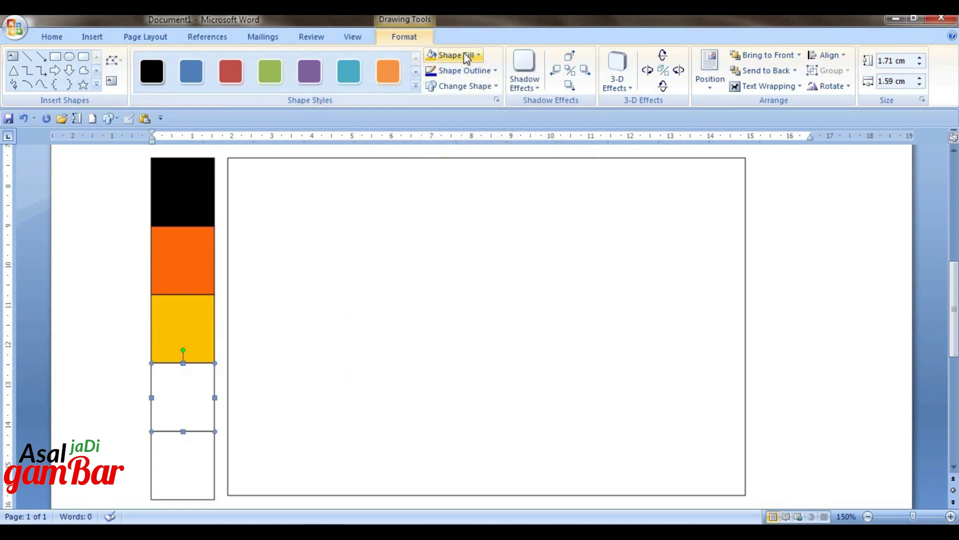
pyautogui.click(465, 56)
pyautogui.click(466, 160)
pyautogui.click(187, 468)
pyautogui.click(466, 56)
pyautogui.click(515, 124)
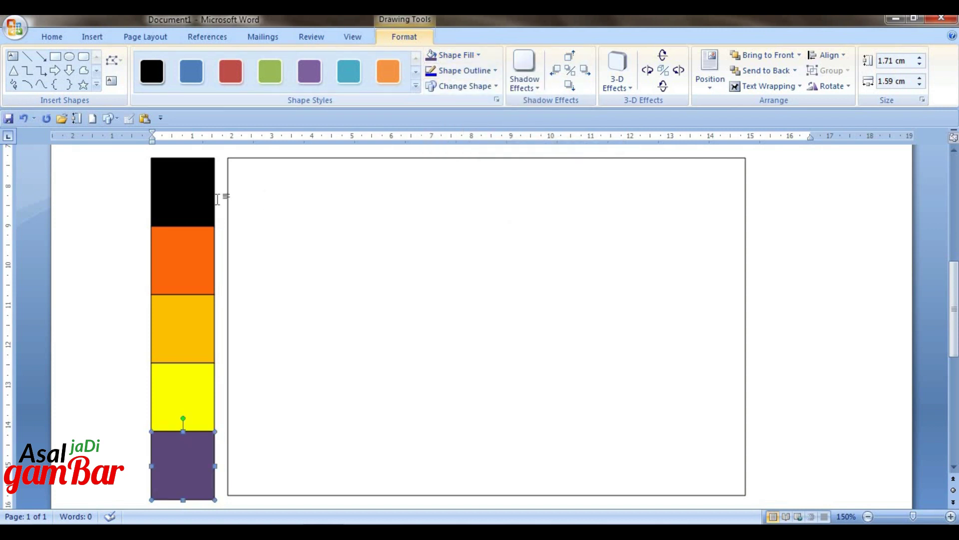
# Duplicate the black square and stretch the copy into a 12.98 cm wide strip along the frame's upper edge.
pyautogui.click(193, 197)
pyautogui.hotkey('ctrl', 'd')
pyautogui.moveTo(193, 197); pyautogui.dragTo(254, 182)
pyautogui.moveTo(292, 193); pyautogui.dragTo(745, 193)
# Give the black strip a one-color horizontal gradient fading to transparent, without outline, and extend it downward.
pyautogui.click(464, 56)
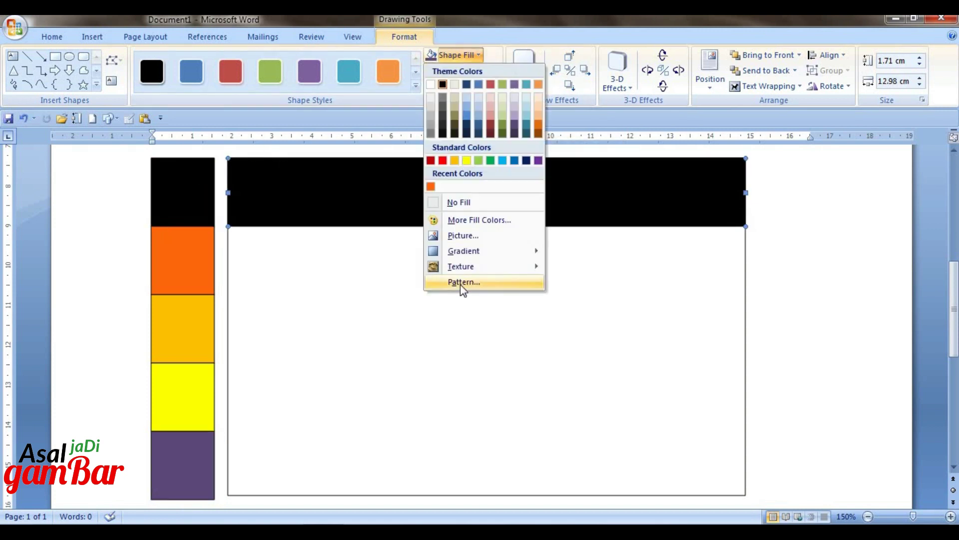
pyautogui.click(461, 284)
pyautogui.click(368, 163)
pyautogui.moveTo(403, 274); pyautogui.dragTo(465, 291)
pyautogui.click(365, 195)
pyautogui.moveTo(473, 237); pyautogui.dragTo(486, 327)
pyautogui.click(525, 439)
pyautogui.click(458, 73)
pyautogui.click(459, 217)
# Move the purple square into the frame and stretch it to a 12.98 cm wide strip along the lower edge.
pyautogui.moveTo(183, 425); pyautogui.dragTo(260, 419)
pyautogui.moveTo(293, 460); pyautogui.dragTo(746, 461)
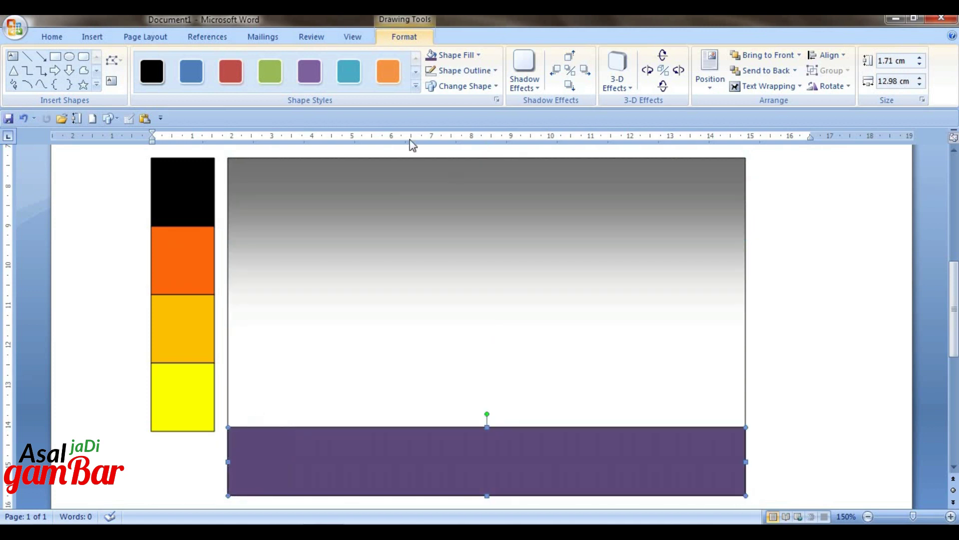
# Fill the purple strip with a light one-color horizontal gradient, strongest at the base, transparency 60% to 100%, and extend it upward.
pyautogui.click(456, 55)
pyautogui.click(449, 281)
pyautogui.click(368, 163)
pyautogui.moveTo(403, 290); pyautogui.dragTo(468, 293)
pyautogui.moveTo(402, 275); pyautogui.dragTo(437, 281)
pyautogui.click(365, 196)
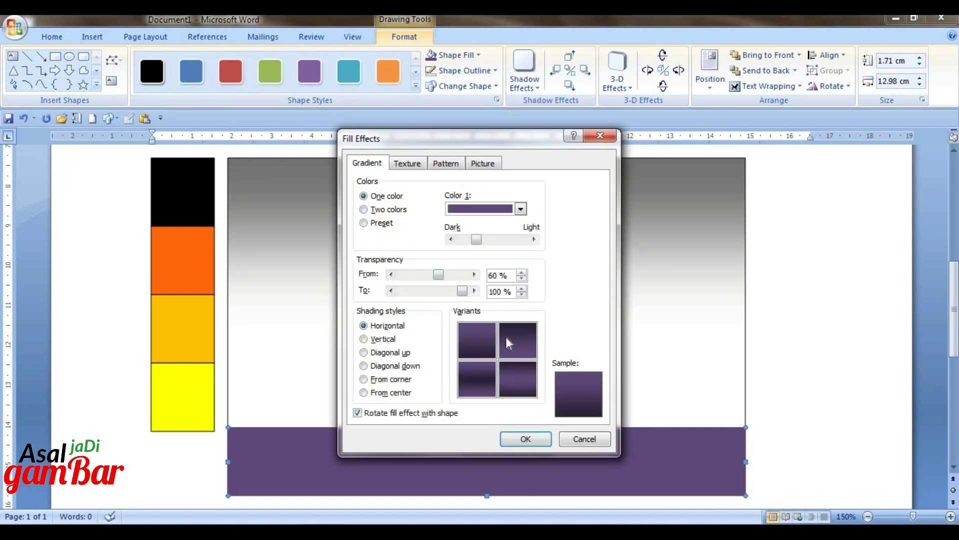
pyautogui.click(507, 338)
pyautogui.moveTo(475, 239); pyautogui.dragTo(522, 239)
pyautogui.click(521, 438)
pyautogui.moveTo(488, 428); pyautogui.dragTo(484, 373)
# Move the yellow square to the frame's left edge and fill it with a transparent one-color horizontal gradient, strongest in the middle, lightest shade.
pyautogui.moveTo(174, 393); pyautogui.dragTo(251, 392)
pyautogui.click(456, 55)
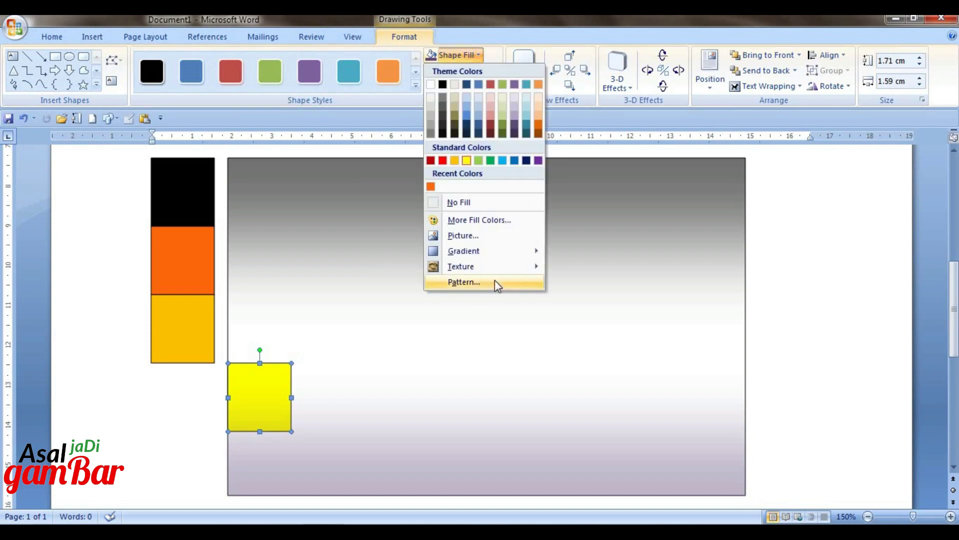
pyautogui.click(495, 281)
pyautogui.click(369, 163)
pyautogui.moveTo(403, 275); pyautogui.dragTo(467, 292)
pyautogui.click(513, 369)
pyautogui.moveTo(475, 239); pyautogui.dragTo(523, 240)
pyautogui.click(532, 440)
# Stretch the yellow shape across the full frame width without outline and extend it upward.
pyautogui.moveTo(292, 398); pyautogui.dragTo(746, 418)
pyautogui.click(466, 71)
pyautogui.click(464, 219)
pyautogui.moveTo(487, 363); pyautogui.dragTo(487, 326)
# Move the gold square into the frame and fill it with a middle-band horizontal gradient, lightest shade, transparency 43% to 100%.
pyautogui.moveTo(194, 349); pyautogui.dragTo(272, 349)
pyautogui.click(455, 55)
pyautogui.click(494, 281)
pyautogui.click(369, 163)
pyautogui.moveTo(403, 275); pyautogui.dragTo(465, 292)
pyautogui.click(516, 376)
pyautogui.moveTo(475, 239); pyautogui.dragTo(522, 240)
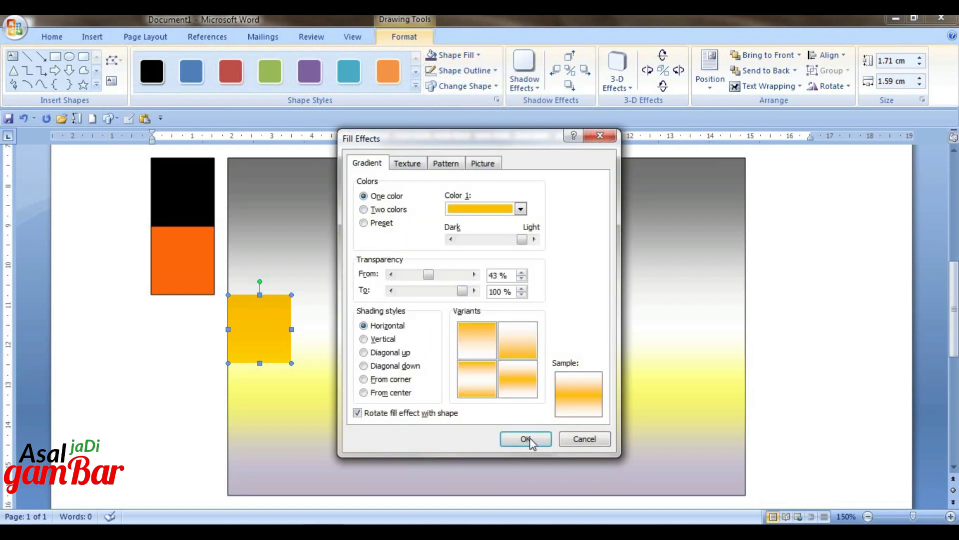
pyautogui.click(530, 440)
# Stretch the gold strip across the frame, reapply its gradient fill and extend it slightly downward and upward.
pyautogui.moveTo(741, 327); pyautogui.dragTo(746, 329)
pyautogui.click(457, 56)
pyautogui.click(469, 281)
pyautogui.click(368, 163)
pyautogui.click(529, 440)
pyautogui.moveTo(487, 364); pyautogui.dragTo(489, 407)
pyautogui.moveTo(487, 295); pyautogui.dragTo(487, 281)
# Move the orange square into the frame below the dark area and stretch it to 12.98 cm wide.
pyautogui.scroll(1, 454, 296)
pyautogui.moveTo(191, 306); pyautogui.dragTo(269, 306)
pyautogui.moveTo(292, 311); pyautogui.dragTo(745, 312)
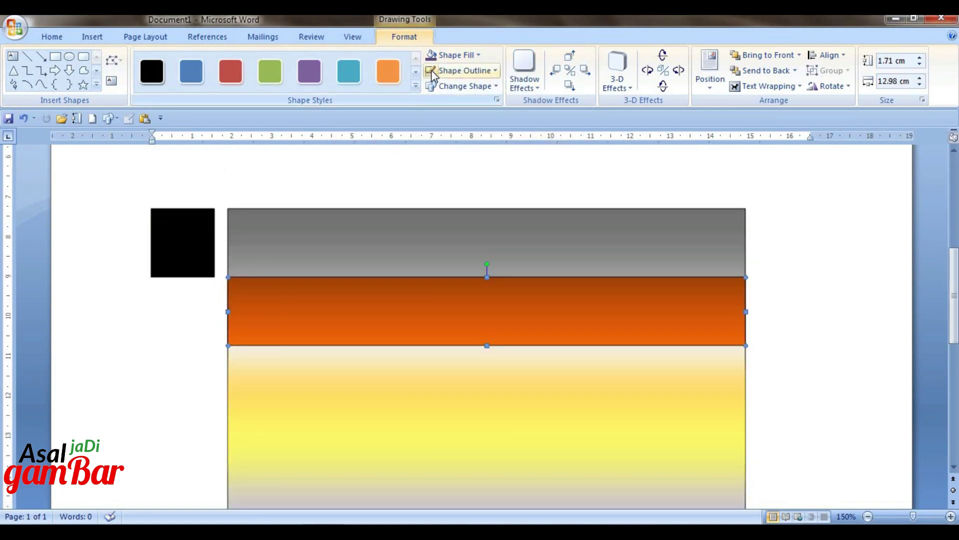
# Fill the orange strip with a middle-band horizontal gradient, lightest shade, transparency 64% to 100%, and extend its lower edge.
pyautogui.click(456, 55)
pyautogui.click(468, 281)
pyautogui.click(364, 163)
pyautogui.click(510, 381)
pyautogui.moveTo(474, 239); pyautogui.dragTo(522, 240)
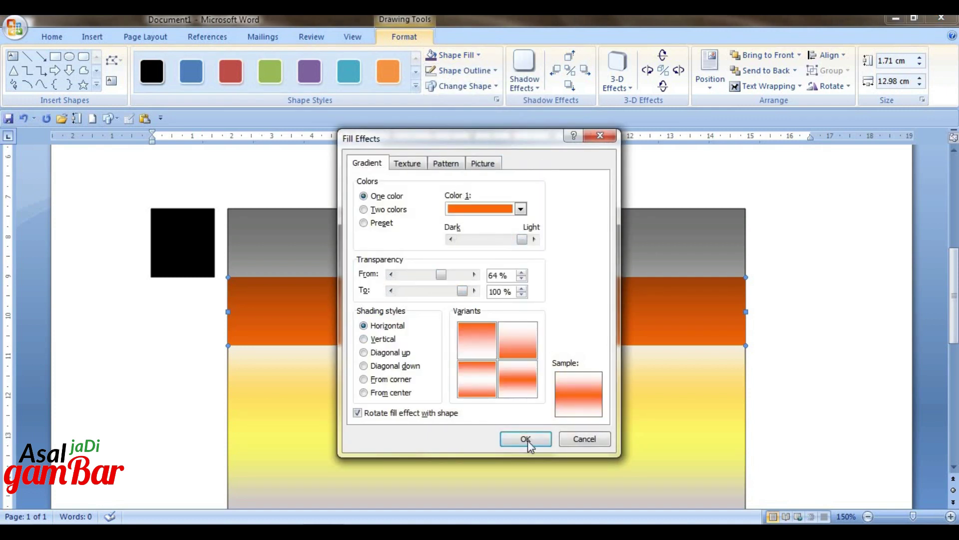
pyautogui.click(528, 441)
pyautogui.scroll(-1, 500, 350)
pyautogui.moveTo(487, 295); pyautogui.dragTo(490, 312)
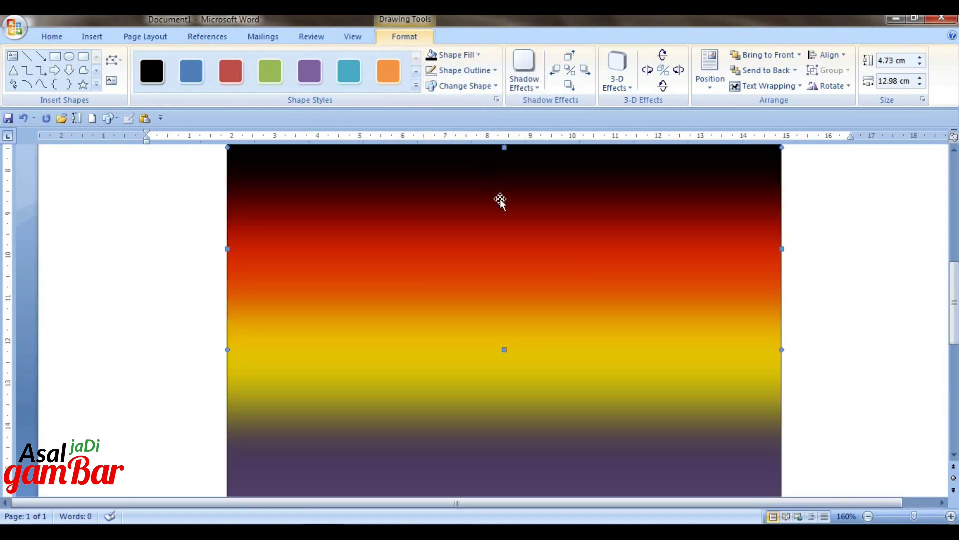
# Reduce the purple strip's height from its upper edge to about 2.72 cm.
pyautogui.moveTo(497, 200); pyautogui.dragTo(506, 232)
pyautogui.scroll(-2, 506, 232)
pyautogui.click(509, 323)
pyautogui.moveTo(504, 309); pyautogui.dragTo(505, 328)
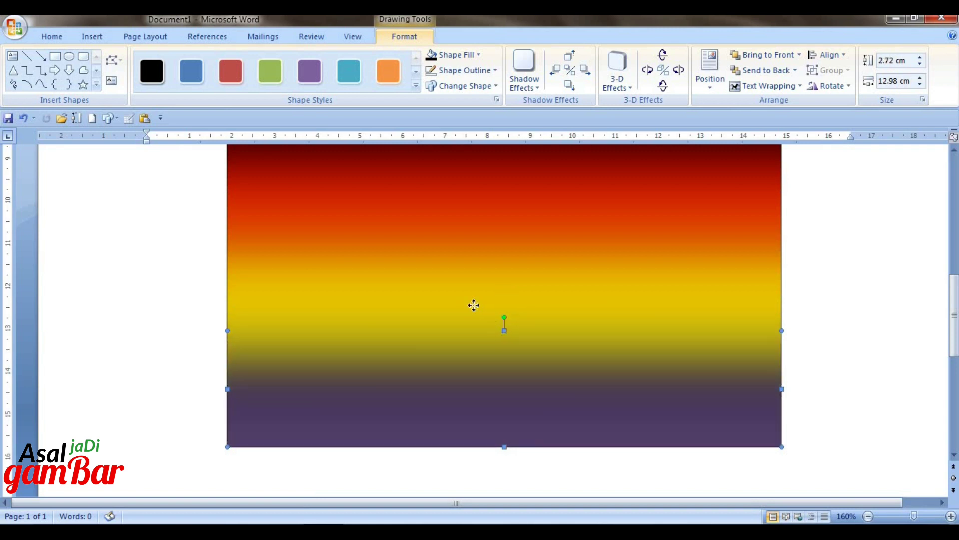
# Duplicate the red strip, place the copy over the yellow-to-purple transition and reduce its height to about 2.31 cm.
pyautogui.scroll(3, 444, 220)
pyautogui.click(445, 265)
pyautogui.hotkey('ctrl', 'd')
pyautogui.scroll(-2, 443, 263)
pyautogui.moveTo(400, 370); pyautogui.dragTo(424, 387)
pyautogui.moveTo(505, 268); pyautogui.dragTo(505, 378)
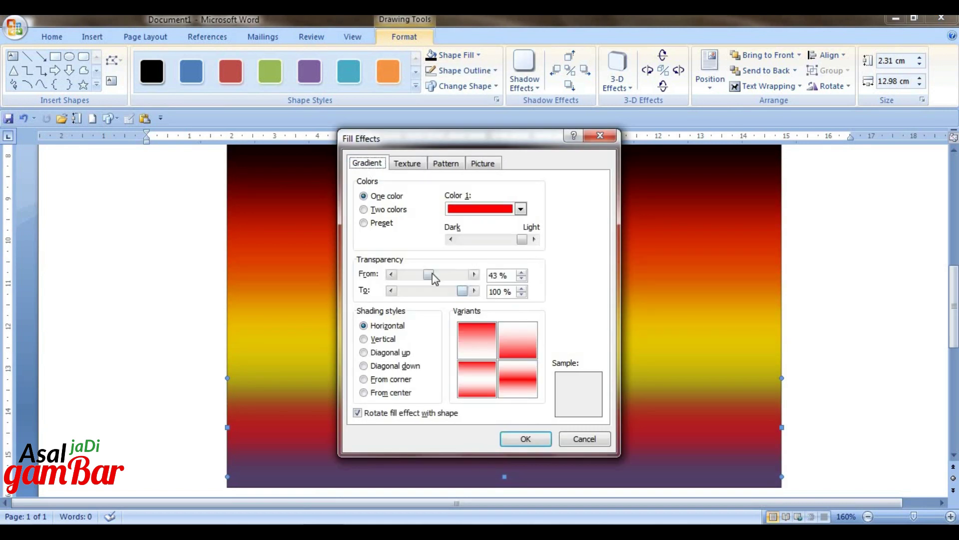
# Apply a red one-color gradient with 43% to 100% transparency to the copied strip and increase its height to about 2.72 cm.
pyautogui.click(522, 439)
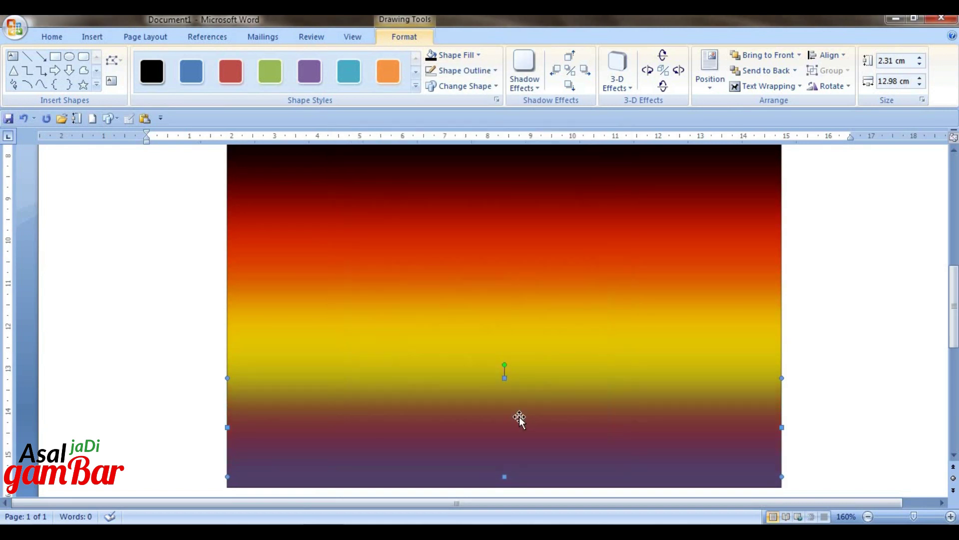
pyautogui.moveTo(505, 377); pyautogui.dragTo(505, 360)
# Change the copied strip's gradient to white with 77% to 100% transparency and confirm its gradient settings once more.
pyautogui.click(456, 55)
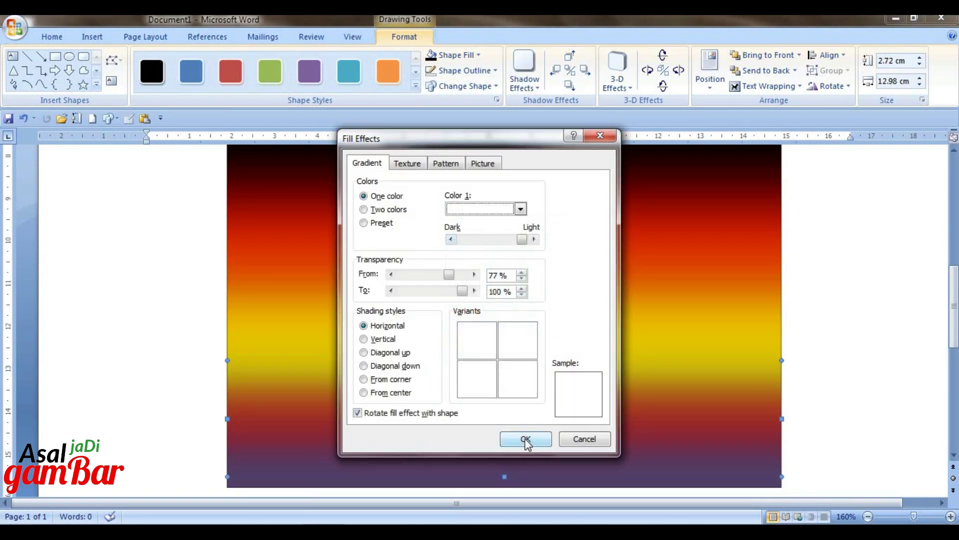
pyautogui.click(526, 439)
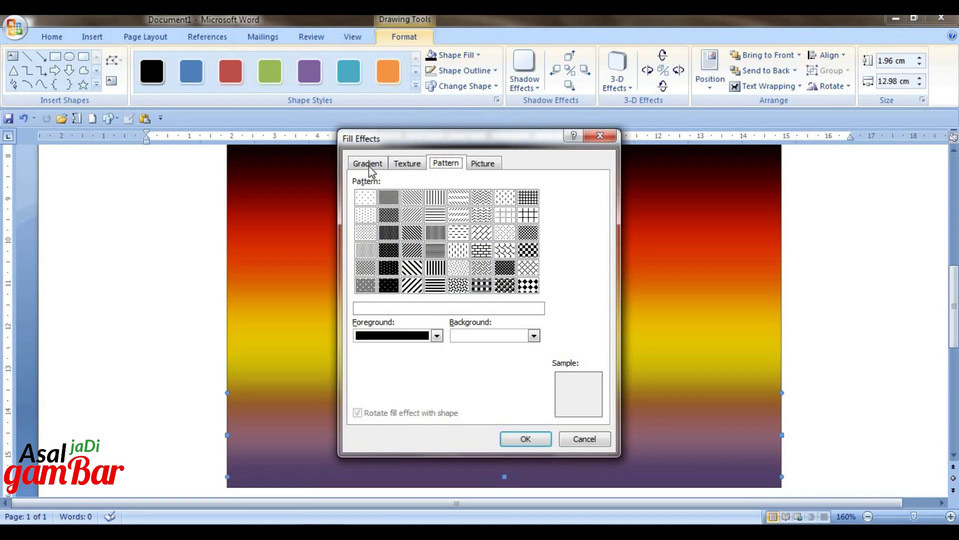
pyautogui.click(368, 163)
pyautogui.click(527, 439)
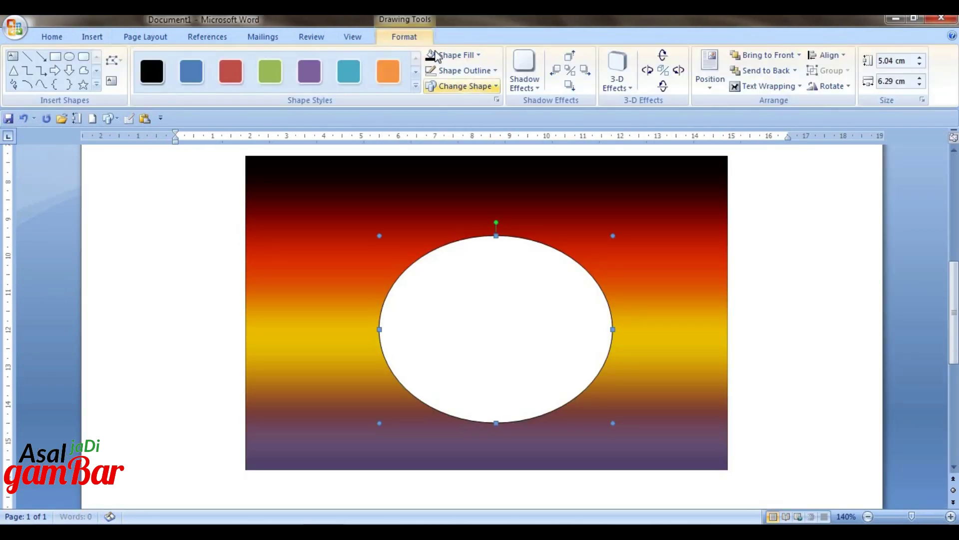
# Fill the ellipse as a faint transparent glow and move it toward the right part of the sky.
pyautogui.click(456, 55)
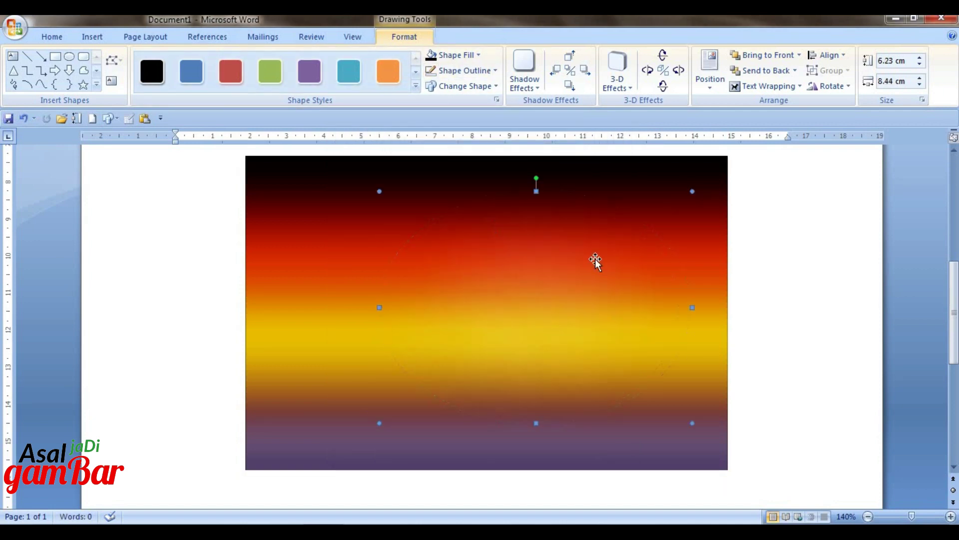
pyautogui.moveTo(595, 259); pyautogui.dragTo(669, 255)
pyautogui.moveTo(633, 321); pyautogui.dragTo(503, 304)
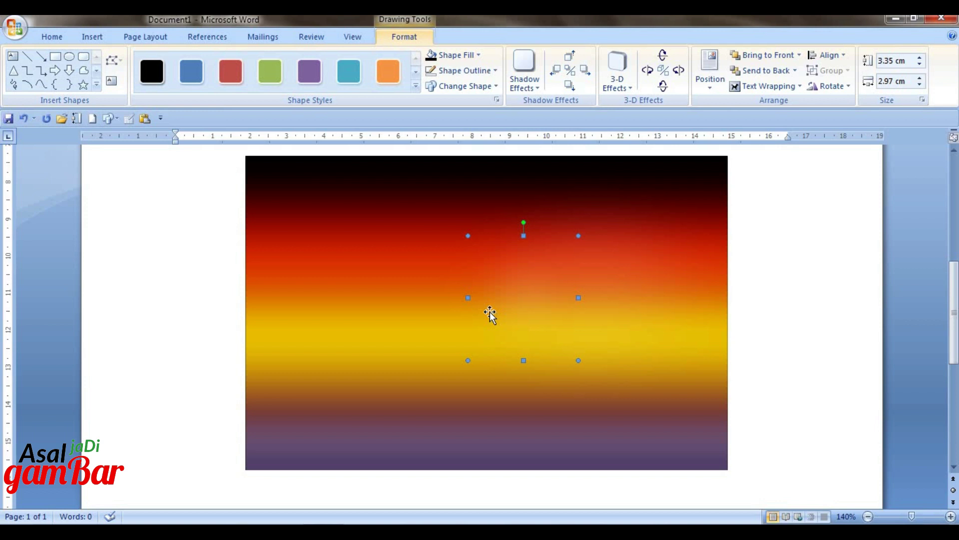
# Duplicate the glow ellipses and spread the copies across the middle of the red sky.
pyautogui.moveTo(489, 311); pyautogui.dragTo(473, 328)
pyautogui.hotkey('ctrl', 'z')
pyautogui.moveTo(540, 316); pyautogui.dragTo(570, 240)
pyautogui.hotkey('ctrl', 'd')
pyautogui.click(508, 288)
pyautogui.hotkey('ctrl', 'd')
pyautogui.moveTo(583, 330); pyautogui.dragTo(469, 280)
pyautogui.moveTo(651, 311); pyautogui.dragTo(649, 285)
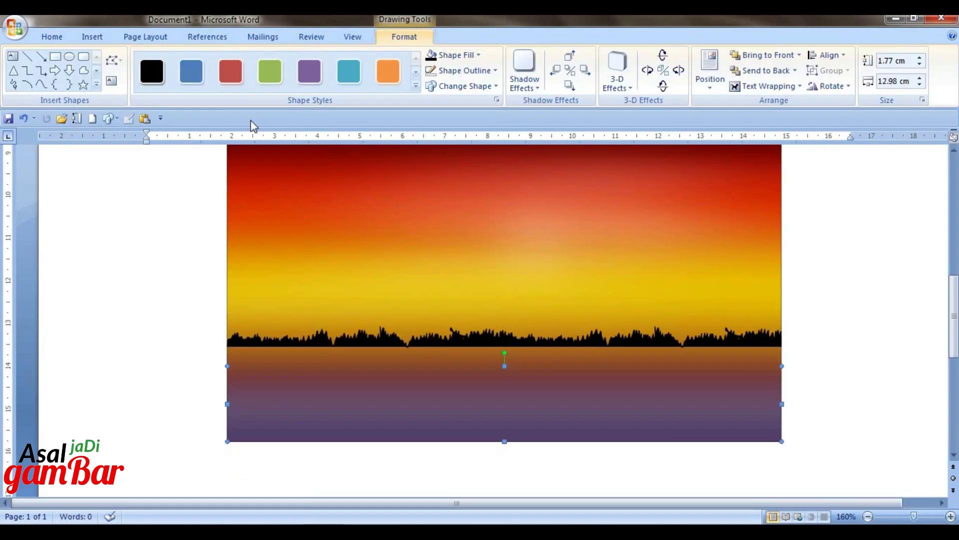
# Undo the last change to the purple strip below the tree line.
pyautogui.hotkey('ctrl', 'z')
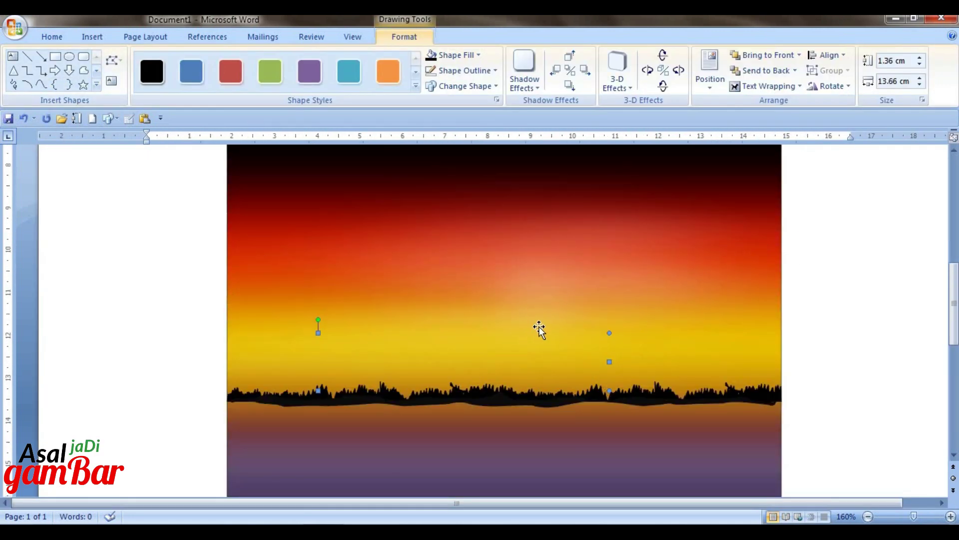
# Position the flat glow over the yellow sky band and resize it to about 13.92 × 0.99 cm.
pyautogui.moveTo(544, 299); pyautogui.dragTo(356, 357)
pyautogui.moveTo(433, 373); pyautogui.dragTo(434, 357)
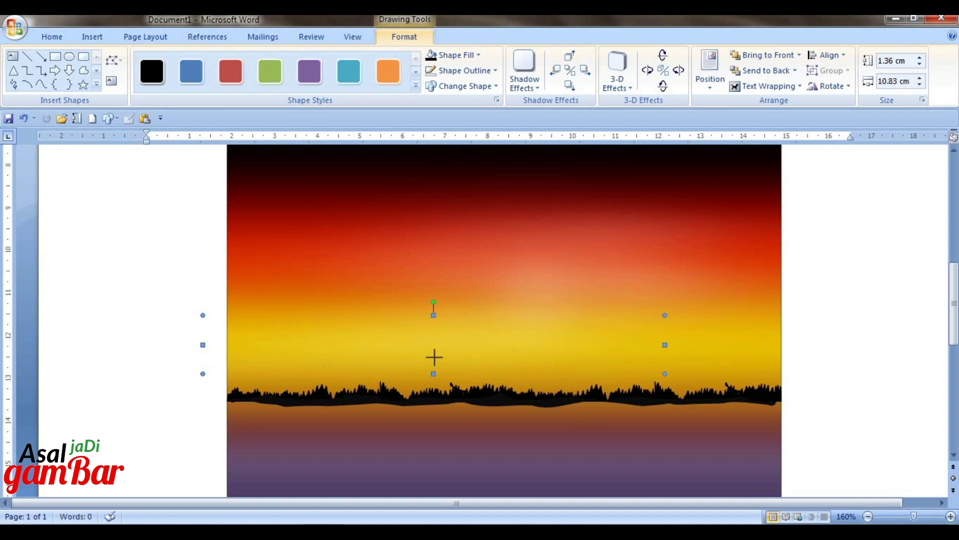
pyautogui.moveTo(664, 336); pyautogui.dragTo(797, 337)
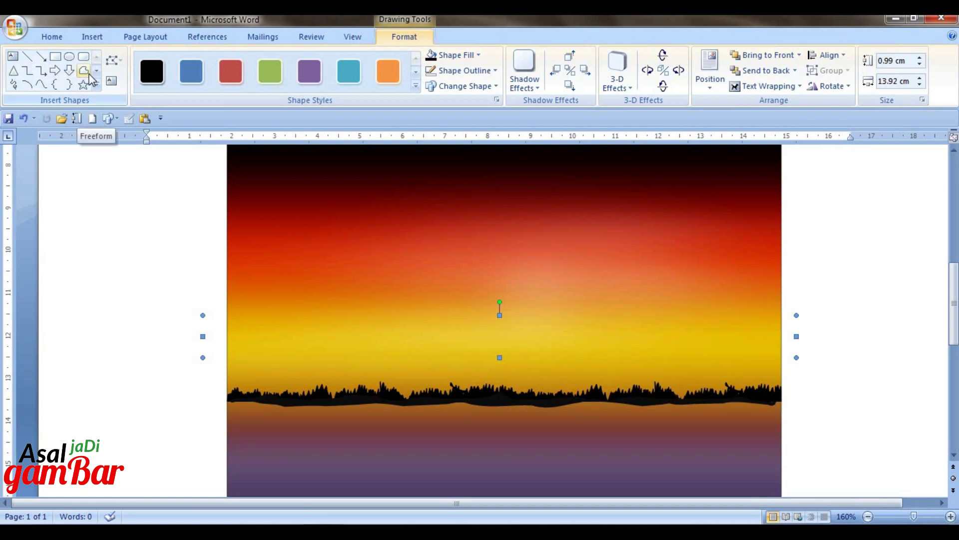
# Duplicate the tree silhouettes and shoreline, flip the copy vertically and align it directly below as a reflection.
pyautogui.click(478, 397)
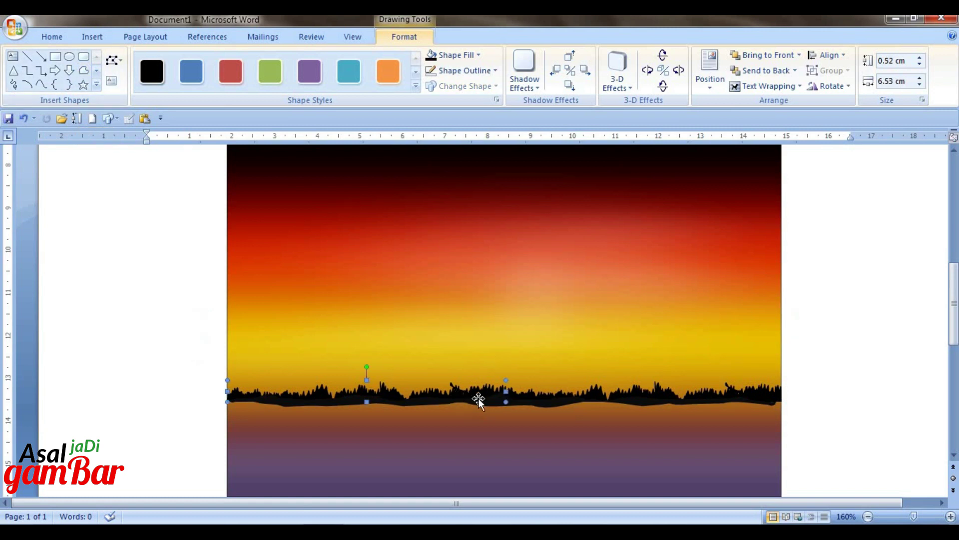
pyautogui.keyDown('shift'); pyautogui.click(788, 390); pyautogui.keyUp('shift')
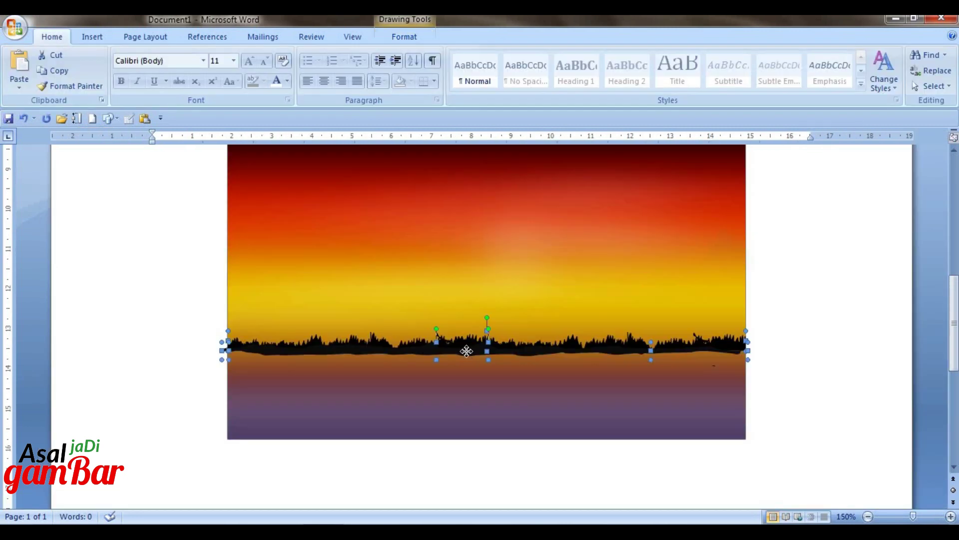
pyautogui.hotkey('ctrl', 'd')
pyautogui.hotkey('ctrl', 'shift', 'v')
pyautogui.moveTo(478, 375)
pyautogui.mouseDown()
pyautogui.moveTo(462, 357)
pyautogui.moveTo(501, 382)
pyautogui.moveTo(493, 367)
pyautogui.mouseUp()
pyautogui.click(461, 357)
pyautogui.click(495, 353)
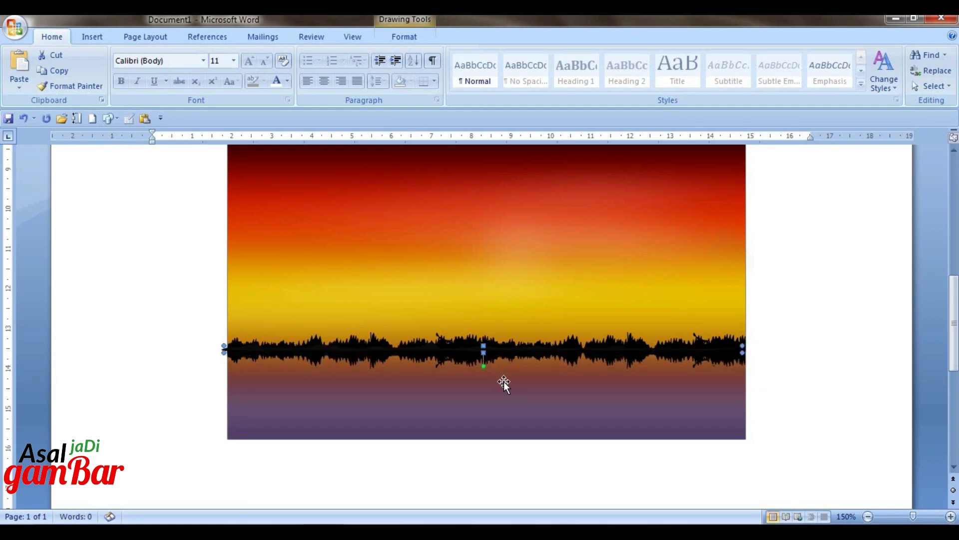
# Draw an ellipse about 5.01 × 4.11 cm in the sky above the tree line.
pyautogui.click(501, 381)
pyautogui.click(95, 38)
pyautogui.click(211, 75)
pyautogui.click(334, 245)
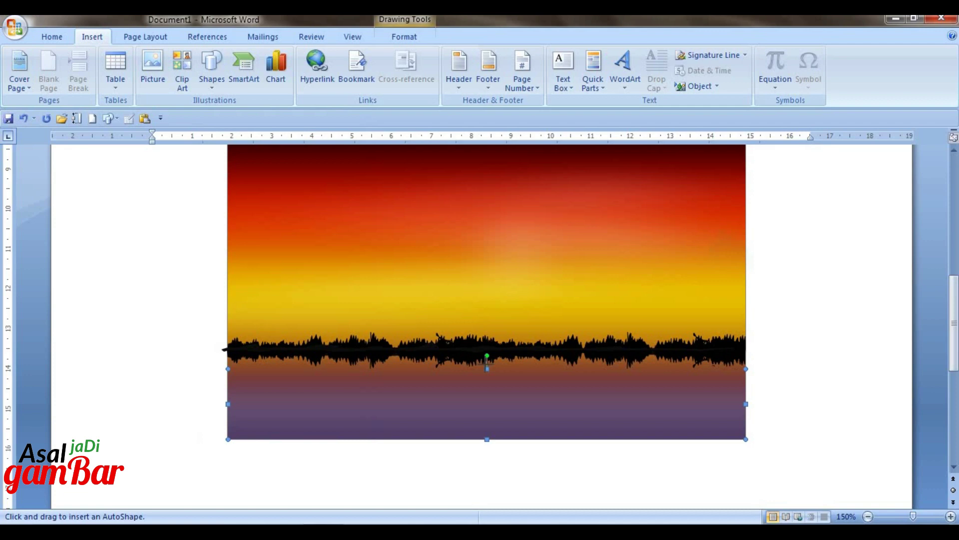
pyautogui.click(202, 80)
pyautogui.click(261, 116)
pyautogui.moveTo(423, 203); pyautogui.dragTo(608, 326)
pyautogui.moveTo(607, 204); pyautogui.dragTo(624, 161)
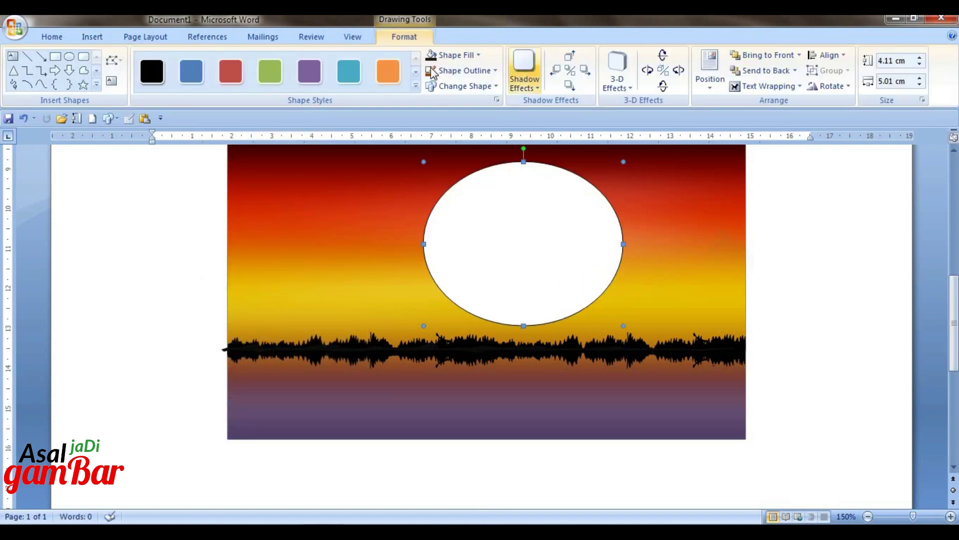
# Remove the ellipse's outline and fill it with a one-color From center gradient, transparency 75% to 100%.
pyautogui.click(465, 71)
pyautogui.click(462, 219)
pyautogui.click(455, 56)
pyautogui.click(461, 284)
pyautogui.click(356, 162)
pyautogui.moveTo(404, 274); pyautogui.dragTo(448, 275)
pyautogui.moveTo(404, 291); pyautogui.dragTo(478, 302)
pyautogui.click(365, 393)
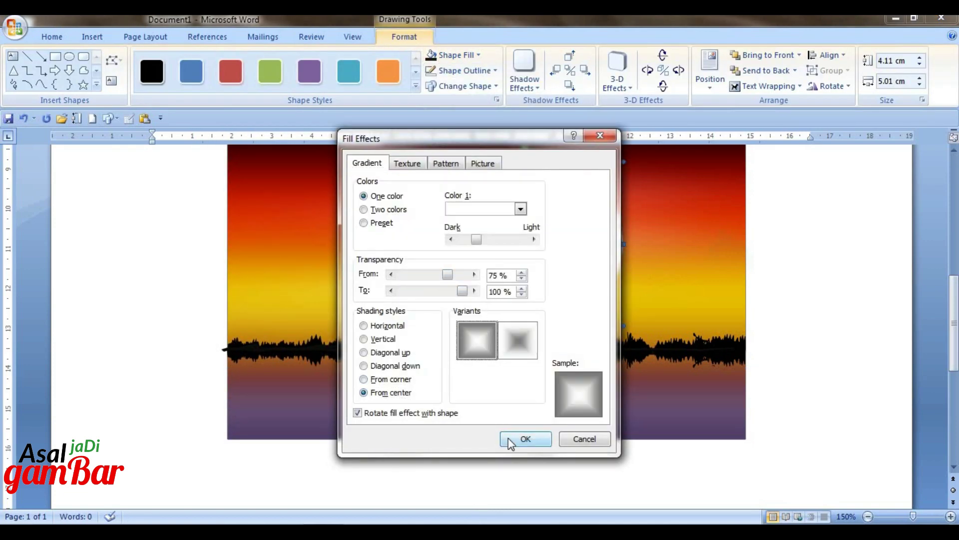
pyautogui.click(525, 439)
# Enlarge the glow ellipse to about 8.61 × 6.46 cm and reposition it over the middle of the sky.
pyautogui.moveTo(421, 210); pyautogui.dragTo(364, 157)
pyautogui.moveTo(623, 374); pyautogui.dragTo(690, 410)
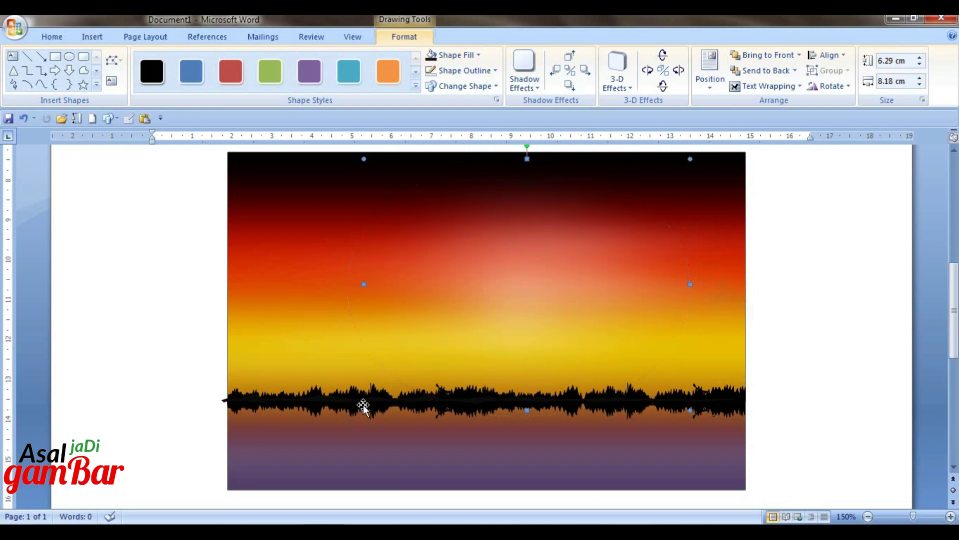
pyautogui.moveTo(364, 410); pyautogui.dragTo(347, 417)
pyautogui.moveTo(500, 277); pyautogui.dragTo(513, 288)
# Change the glow ellipse's From center gradient colour to yellow, with transparency 75% to 100%.
pyautogui.click(467, 56)
pyautogui.click(461, 284)
pyautogui.click(368, 163)
pyautogui.click(521, 209)
pyautogui.click(489, 312)
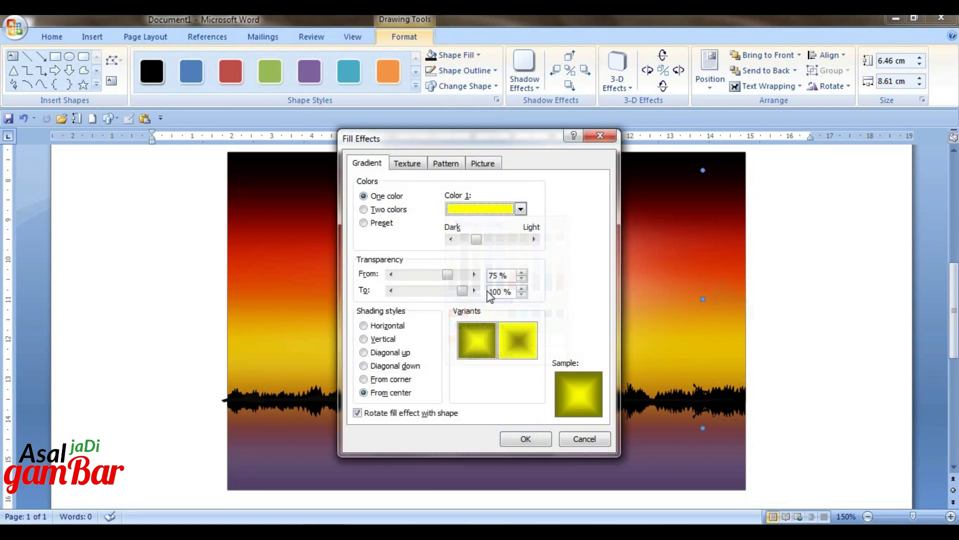
pyautogui.click(526, 439)
# Reduce the yellow glow in stages, the first about 5.66 × 4.94 cm, and center each smaller size in the sky.
pyautogui.moveTo(703, 171); pyautogui.dragTo(585, 229)
pyautogui.moveTo(516, 278); pyautogui.dragTo(574, 244)
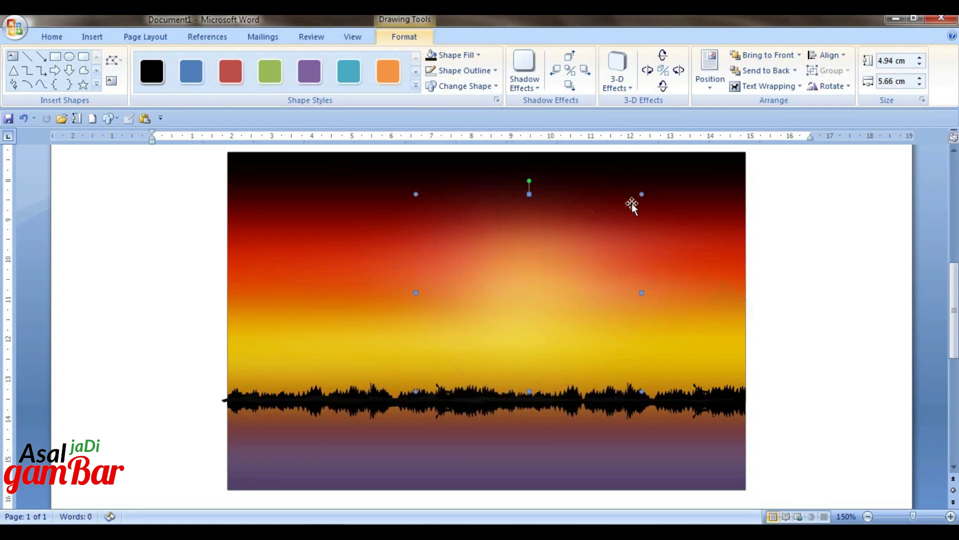
pyautogui.moveTo(642, 194); pyautogui.dragTo(606, 223)
pyautogui.moveTo(503, 304); pyautogui.dragTo(520, 287)
pyautogui.moveTo(623, 213); pyautogui.dragTo(522, 303)
pyautogui.moveTo(472, 336); pyautogui.dragTo(518, 280)
pyautogui.moveTo(568, 324); pyautogui.dragTo(560, 322)
# Stretch the yellow glow to about 7.61 cm wide, flatten it and center it over the bright core.
pyautogui.moveTo(520, 285); pyautogui.dragTo(798, 300)
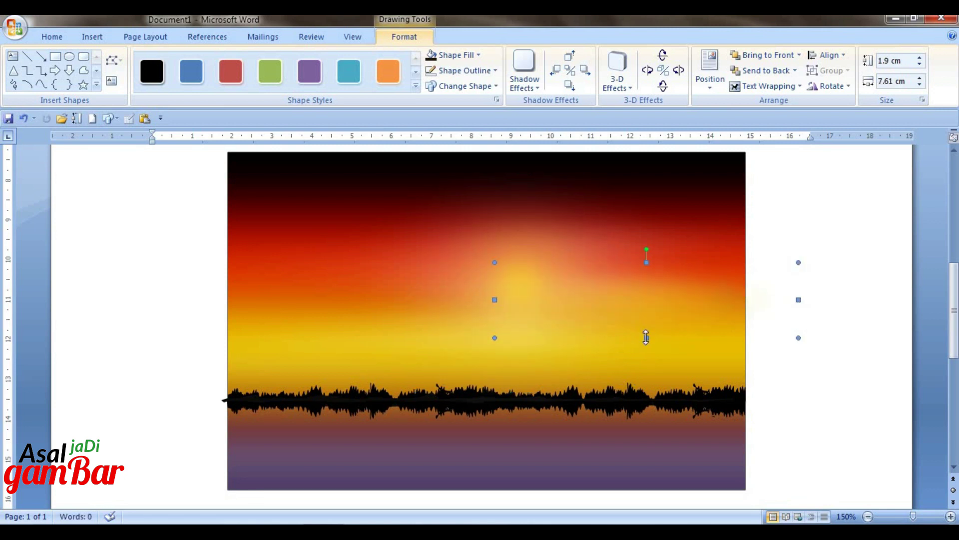
pyautogui.moveTo(646, 337); pyautogui.dragTo(646, 312)
pyautogui.moveTo(646, 310)
pyautogui.mouseDown()
pyautogui.moveTo(540, 285)
pyautogui.moveTo(530, 305)
pyautogui.moveTo(523, 277)
pyautogui.moveTo(538, 292)
pyautogui.mouseUp()
# Draw a small circle for the sun at the center of the glow and set its height to 0.8 cm.
pyautogui.click(69, 57)
pyautogui.click(910, 64)
pyautogui.write('0.8')
pyautogui.press('Return')
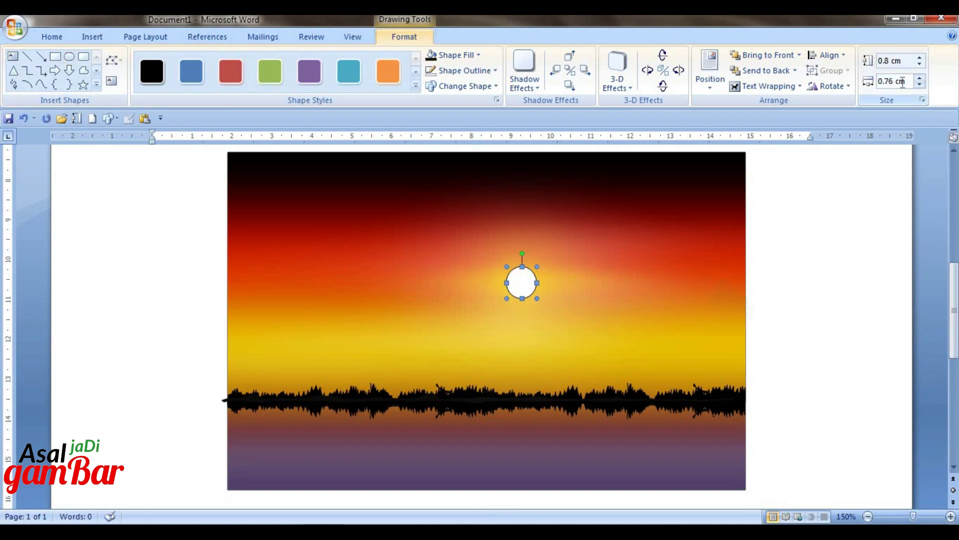
# Give the 0.8 cm sun circle a yellow fill without an outline.
pyautogui.click(457, 70)
pyautogui.click(477, 56)
pyautogui.click(468, 166)
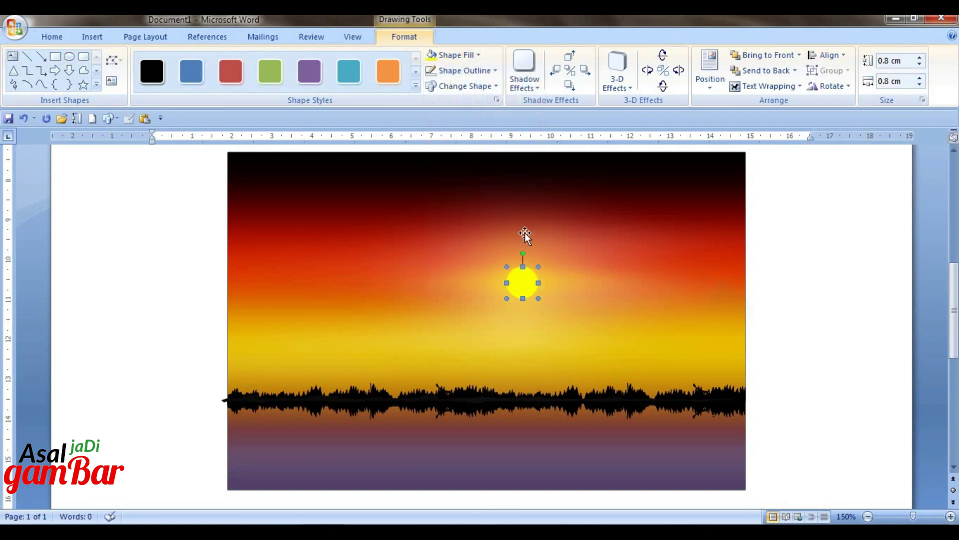
# Adjust the positions of the glow ellipses behind the sun so they stay centered on it.
pyautogui.moveTo(544, 282); pyautogui.dragTo(551, 286)
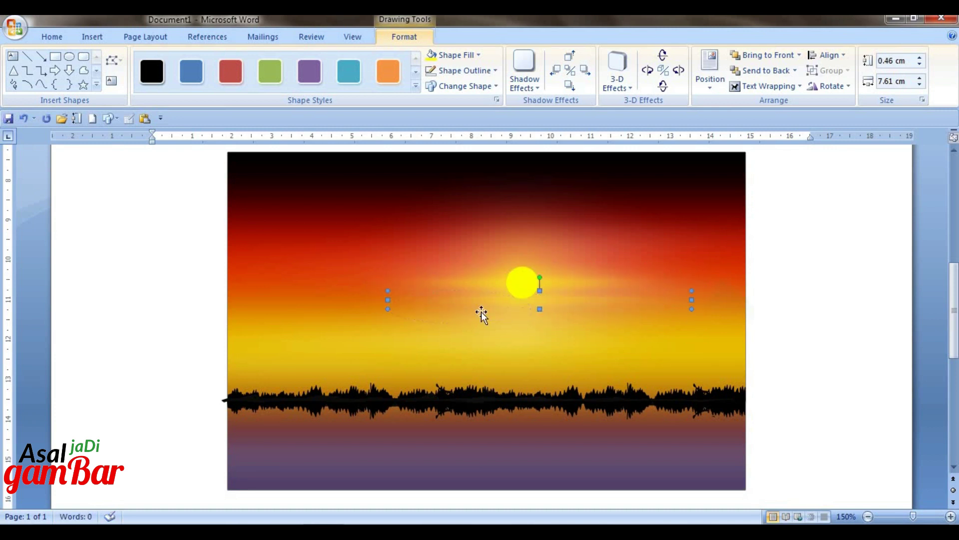
pyautogui.click(530, 305)
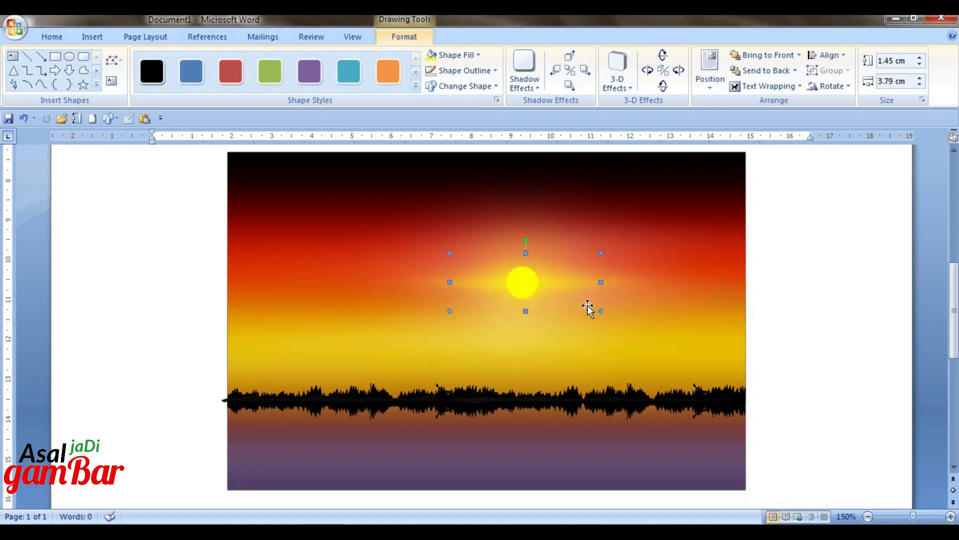
pyautogui.hotkey('ctrl', 'z')
pyautogui.click(521, 299)
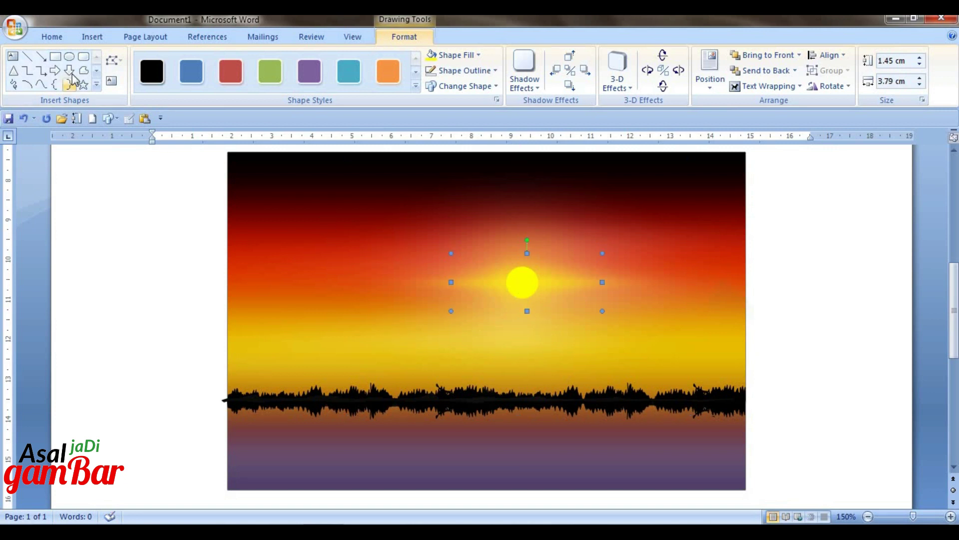
# Draw a small flat yellow ellipse as the sun's reflection in the water and add copies of the small glows around it.
pyautogui.click(69, 56)
pyautogui.scroll(-2, 520, 410)
pyautogui.moveTo(519, 410); pyautogui.dragTo(544, 419)
pyautogui.moveTo(559, 234); pyautogui.dragTo(538, 432)
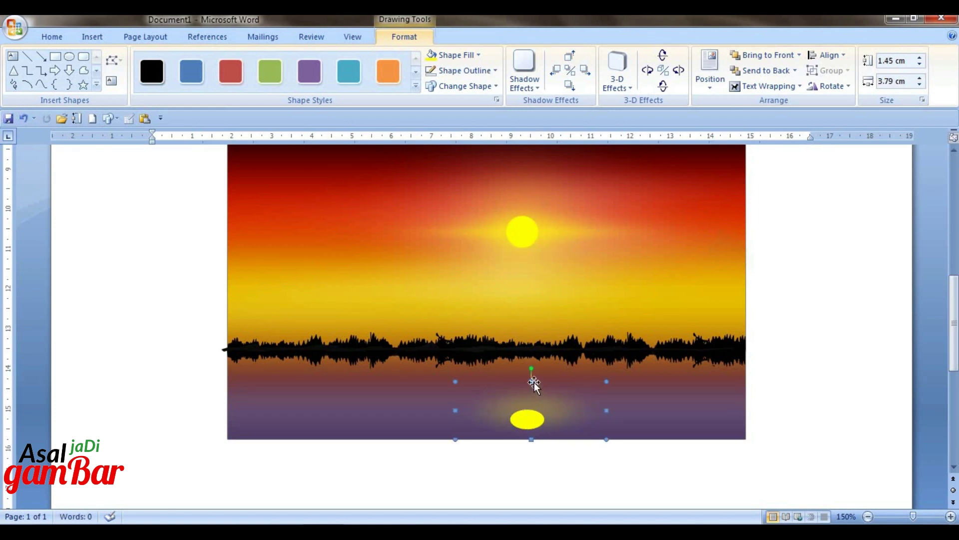
pyautogui.moveTo(531, 381); pyautogui.dragTo(533, 398)
pyautogui.hotkey('ctrl', 'd')
pyautogui.moveTo(549, 456); pyautogui.dragTo(582, 424)
# Duplicate the large sun glow over the reflection, reduce it to about 3.82 × 4.19 cm and center it there.
pyautogui.click(505, 225)
pyautogui.hotkey('ctrl', 'd')
pyautogui.moveTo(539, 201); pyautogui.dragTo(524, 369)
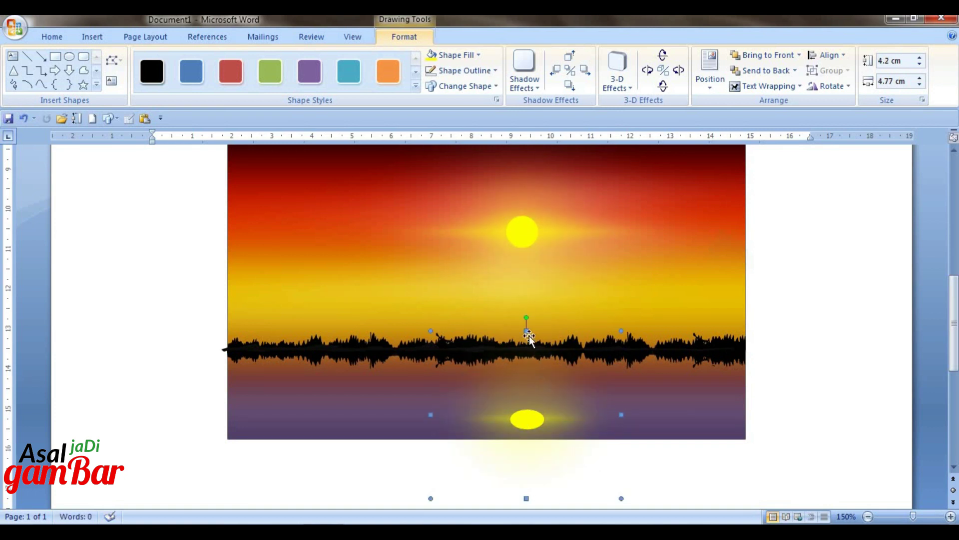
pyautogui.moveTo(527, 331)
pyautogui.mouseDown()
pyautogui.moveTo(527, 360)
pyautogui.moveTo(527, 325)
pyautogui.mouseUp()
pyautogui.moveTo(521, 392); pyautogui.dragTo(524, 416)
pyautogui.moveTo(624, 351); pyautogui.dragTo(600, 371)
pyautogui.moveTo(516, 430); pyautogui.dragTo(528, 409)
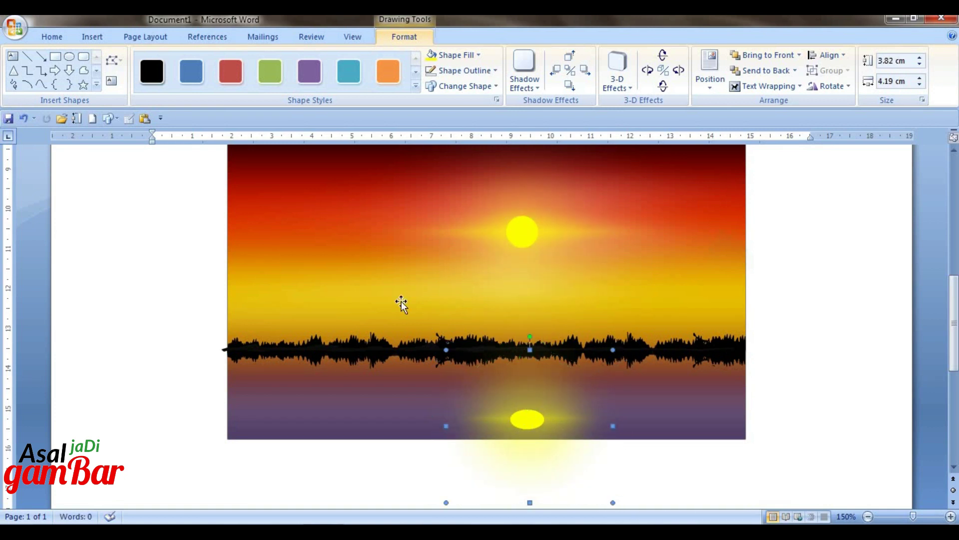
# Draw a long freeform water ripple, about 0.68 × 5.39 cm, across the water from the reflection toward the picture's right edge.
pyautogui.click(83, 71)
pyautogui.moveTo(723, 393); pyautogui.dragTo(555, 402)
pyautogui.moveTo(734, 394); pyautogui.dragTo(723, 392)
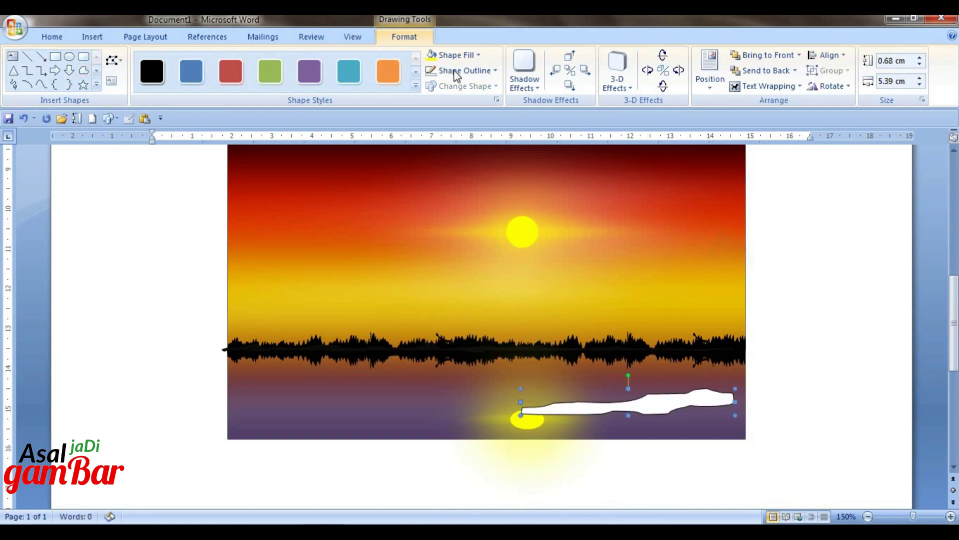
# Fill the ripple with a highly transparent one-color gradient.
pyautogui.click(456, 55)
pyautogui.moveTo(453, 253)
pyautogui.click(590, 500)
pyautogui.moveTo(401, 274); pyautogui.dragTo(458, 274)
pyautogui.moveTo(404, 291); pyautogui.dragTo(465, 291)
pyautogui.click(380, 196)
pyautogui.moveTo(489, 240); pyautogui.dragTo(533, 240)
pyautogui.click(525, 439)
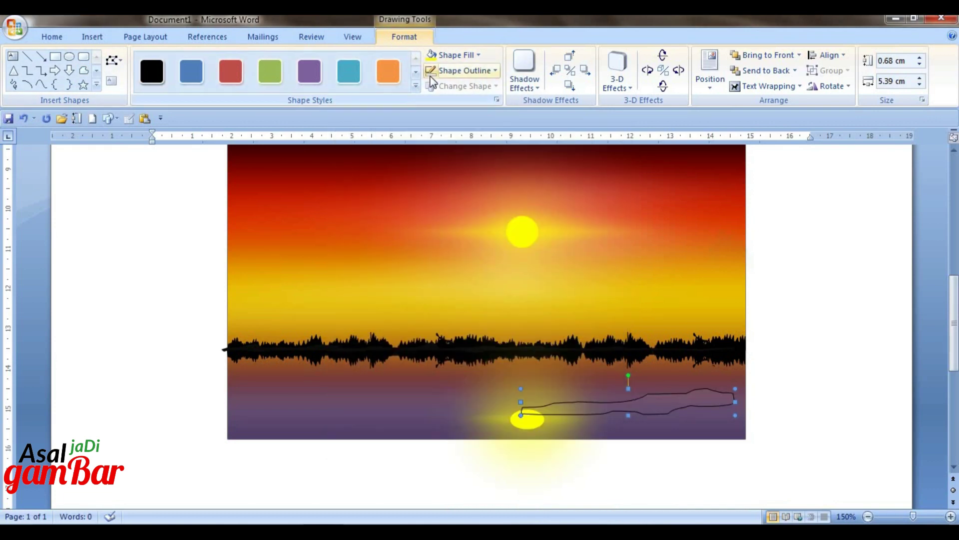
# Remove the ripple's outline and flatten it into a thin streak.
pyautogui.click(431, 73)
pyautogui.moveTo(629, 415); pyautogui.dragTo(628, 399)
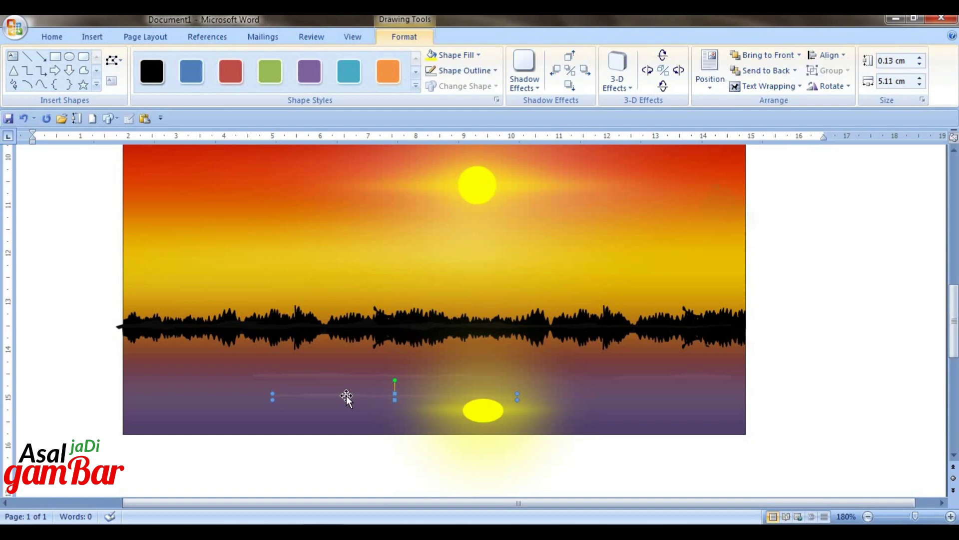
# Move the 0.13 × 5.11 cm ripple onto the left half of the water and give it a transparent one-color gradient fill.
pyautogui.moveTo(346, 396)
pyautogui.mouseDown()
pyautogui.moveTo(407, 381)
pyautogui.moveTo(206, 386)
pyautogui.mouseUp()
pyautogui.click(462, 56)
pyautogui.click(454, 287)
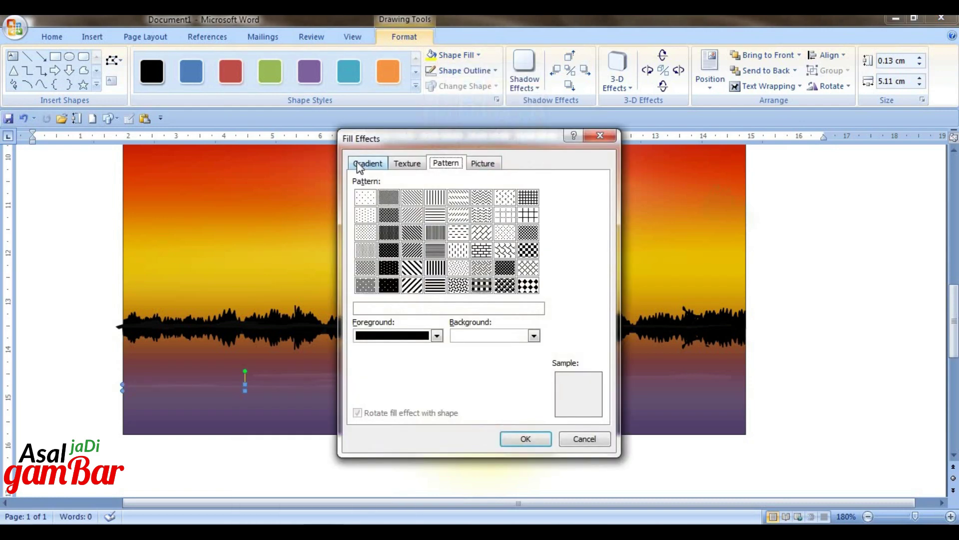
pyautogui.click(363, 164)
pyautogui.click(365, 196)
pyautogui.click(521, 209)
pyautogui.click(453, 339)
pyautogui.click(508, 435)
pyautogui.moveTo(253, 409); pyautogui.dragTo(309, 394)
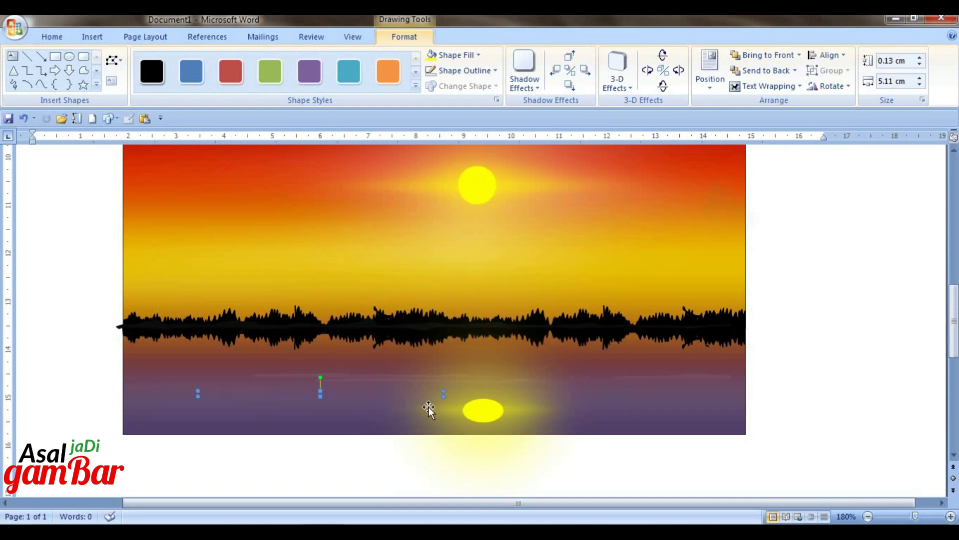
# Fill the 0.28 × 8.03 cm ripple with a horizontal one-color gradient at 95% to 100% transparency.
pyautogui.click(462, 55)
pyautogui.click(464, 283)
pyautogui.click(365, 163)
pyautogui.click(364, 195)
pyautogui.click(521, 208)
pyautogui.click(454, 282)
pyautogui.click(525, 438)
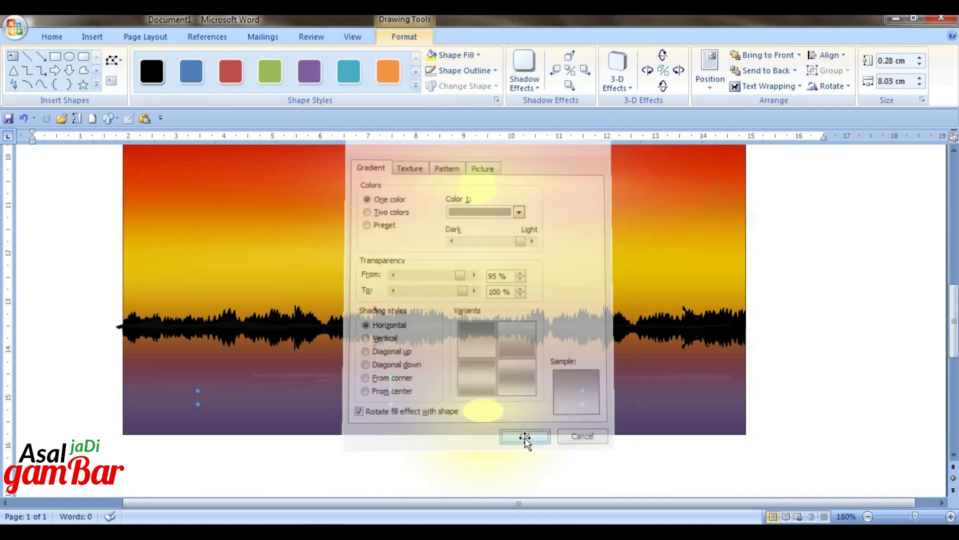
# Copy the water ripple and paste several copies on the water to the right of the sun's reflection.
pyautogui.hotkey('ctrl', 'v')
pyautogui.click(394, 376)
pyautogui.hotkey('ctrl', 'c')
pyautogui.hotkey('ctrl', 'v')
pyautogui.moveTo(364, 395)
pyautogui.mouseDown()
pyautogui.moveTo(575, 392)
pyautogui.moveTo(595, 359)
pyautogui.mouseUp()
pyautogui.hotkey('ctrl', 'v')
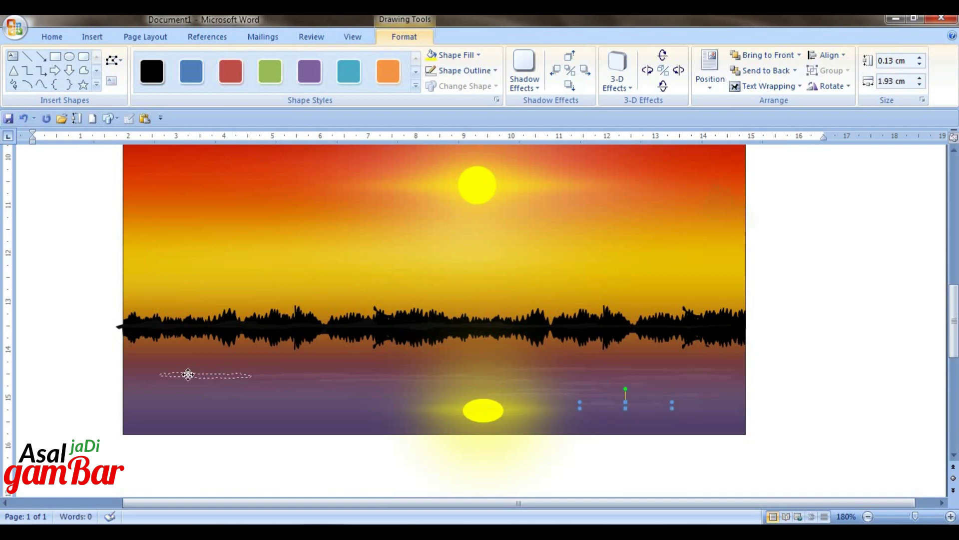
# Paste more 0.13 × 1.93 cm ripples and spread them over the left side of the water.
pyautogui.moveTo(187, 374)
pyautogui.mouseDown()
pyautogui.moveTo(189, 413)
pyautogui.moveTo(174, 405)
pyautogui.mouseUp()
pyautogui.hotkey('ctrl', 'v')
pyautogui.hotkey('ctrl', 'v')
pyautogui.hotkey('ctrl', 'v')
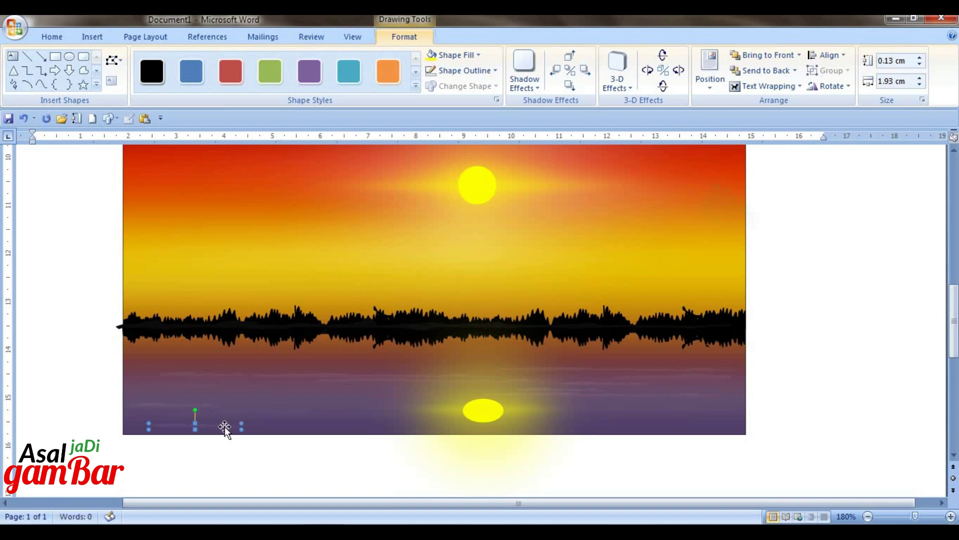
pyautogui.moveTo(276, 428); pyautogui.dragTo(262, 393)
# Draw a long thin freeform cloud, about 0.52 × 6.61 cm, in the sky above the sun.
pyautogui.scroll(5, 593, 392)
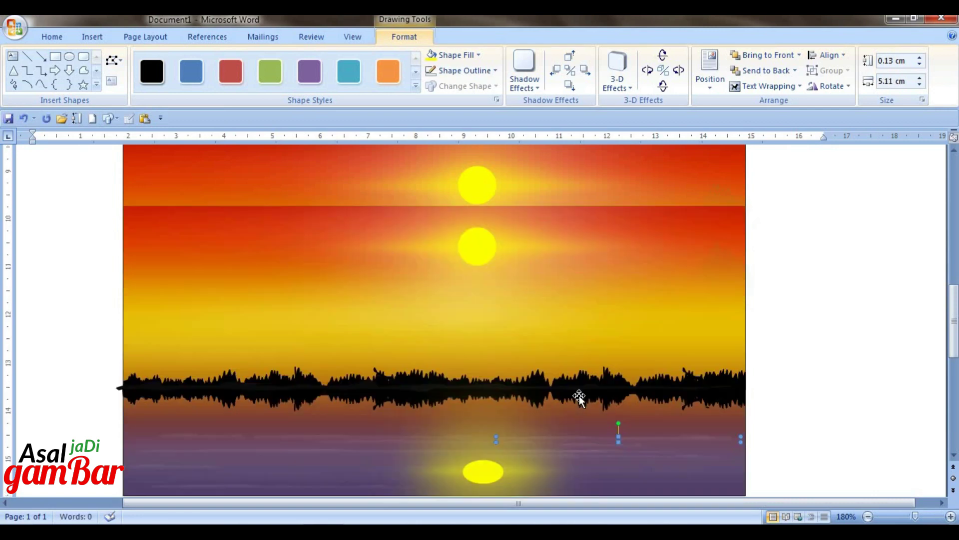
pyautogui.click(84, 70)
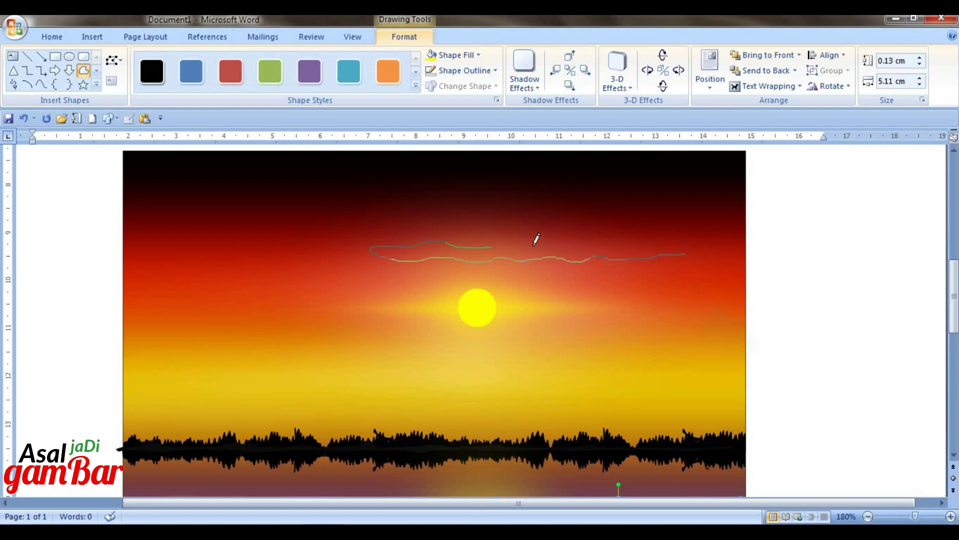
pyautogui.moveTo(533, 246); pyautogui.dragTo(685, 252)
# Fill the freeform cloud with a transparent gradient.
pyautogui.click(464, 56)
pyautogui.click(459, 280)
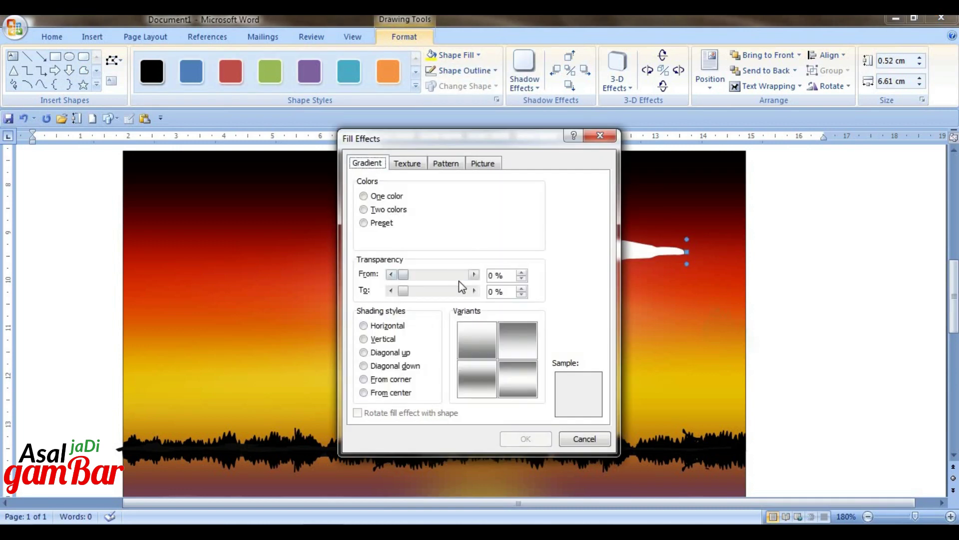
pyautogui.click(473, 326)
pyautogui.click(520, 210)
pyautogui.click(483, 314)
pyautogui.click(526, 438)
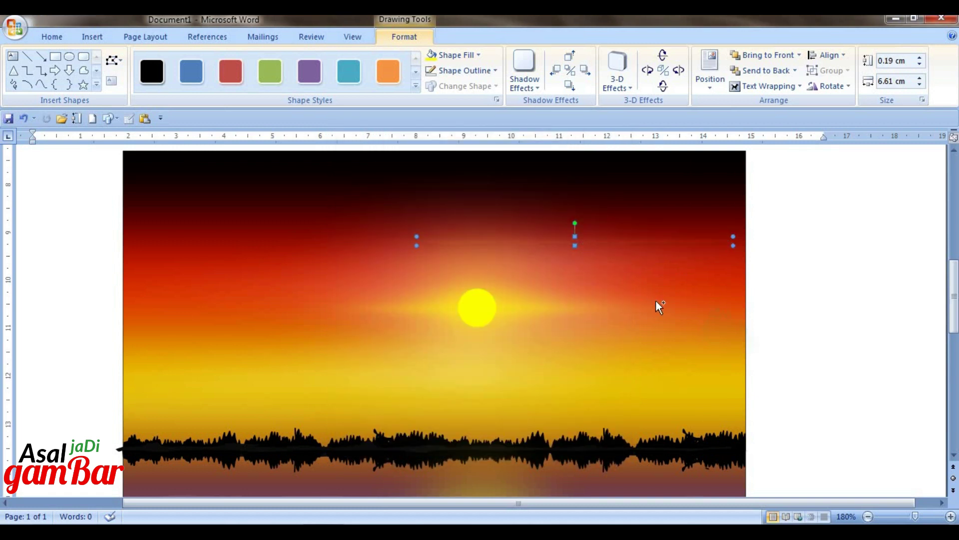
# Duplicate the 0.19 × 6.61 cm cloud streak and distribute the copies across the sky, undoing the last change.
pyautogui.moveTo(575, 241); pyautogui.dragTo(595, 261)
pyautogui.moveTo(253, 245); pyautogui.dragTo(269, 255)
pyautogui.hotkey('ctrl', 'd')
pyautogui.hotkey('ctrl', 'd')
pyautogui.moveTo(382, 278); pyautogui.dragTo(286, 278)
pyautogui.moveTo(233, 274); pyautogui.dragTo(238, 244)
pyautogui.hotkey('ctrl', 'z')
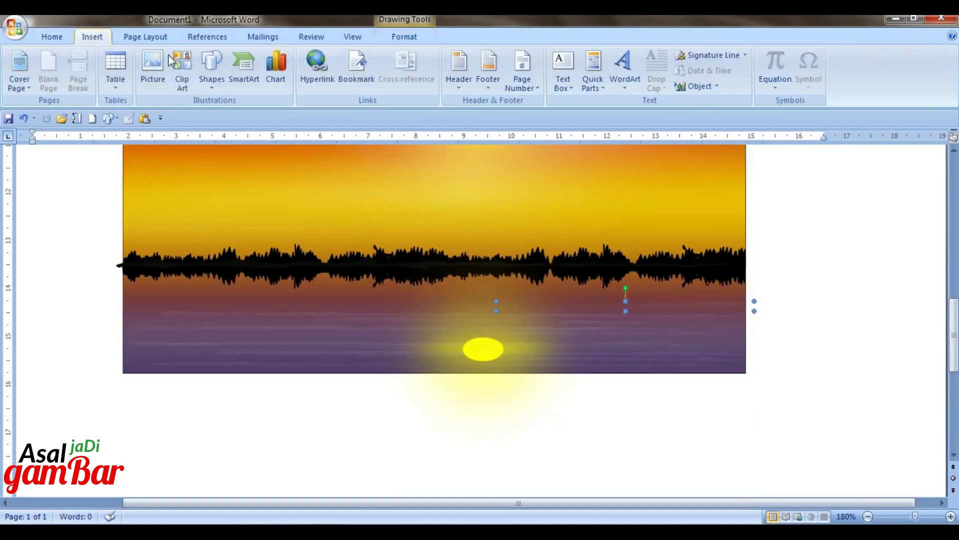
# Draw a freeform riverbank, about 2.31 × 6.57 cm, in the picture's lower left corner and fill it with very dark brown.
pyautogui.click(212, 69)
pyautogui.click(279, 131)
pyautogui.scroll(2, 202, 407)
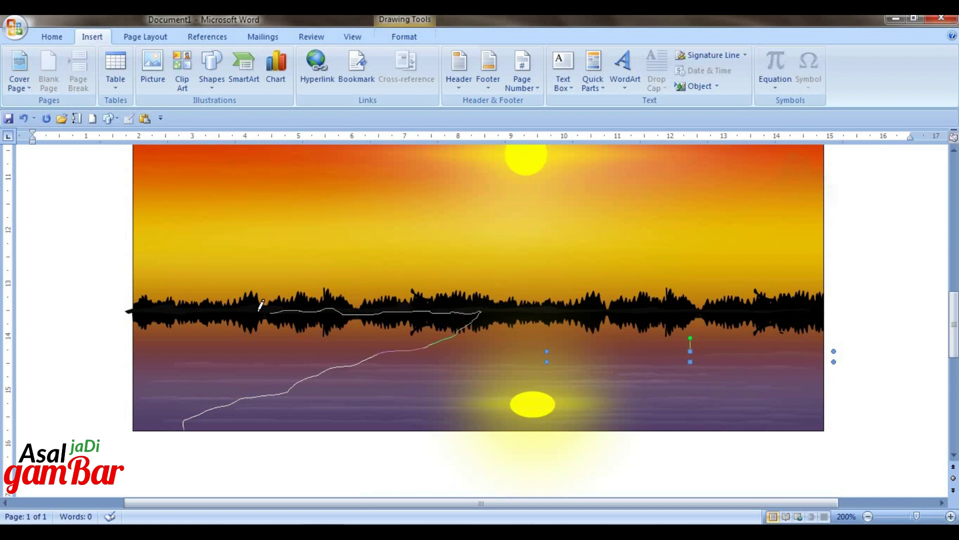
pyautogui.moveTo(134, 310); pyautogui.dragTo(132, 313)
pyautogui.click(182, 431)
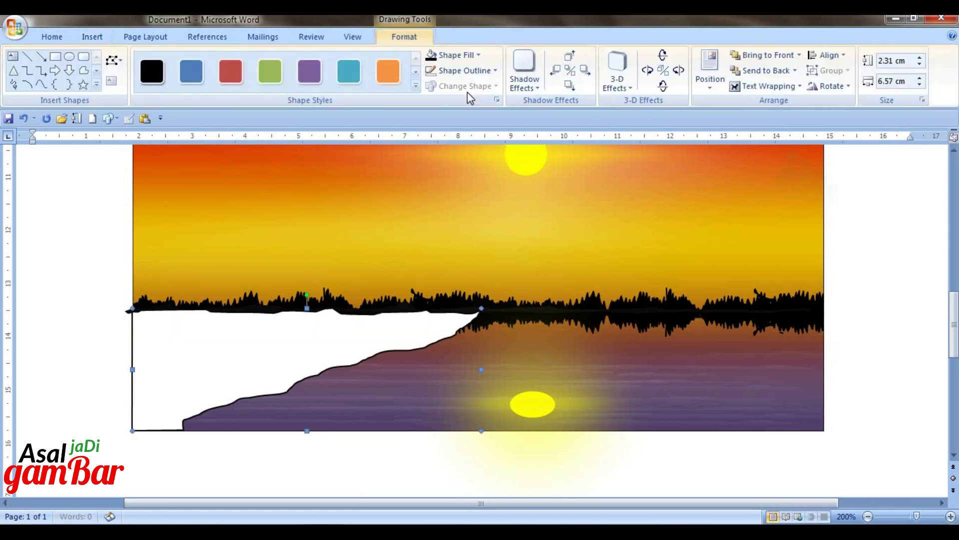
pyautogui.click(450, 55)
pyautogui.click(453, 135)
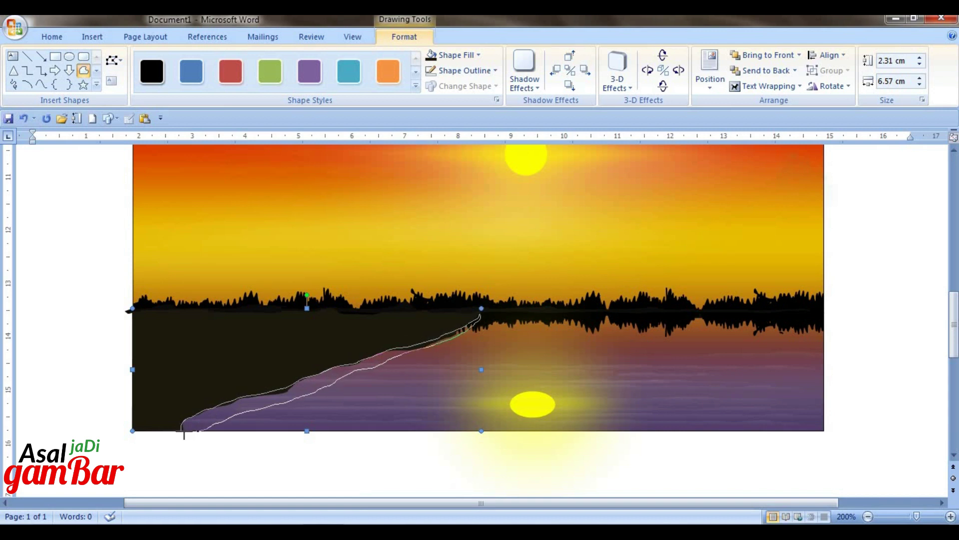
# Draw a narrow freeform strip along the riverbank's water edge, about 2.25 × 5.66 cm overall, and fill it with black.
pyautogui.click(184, 431)
pyautogui.click(449, 55)
pyautogui.click(454, 136)
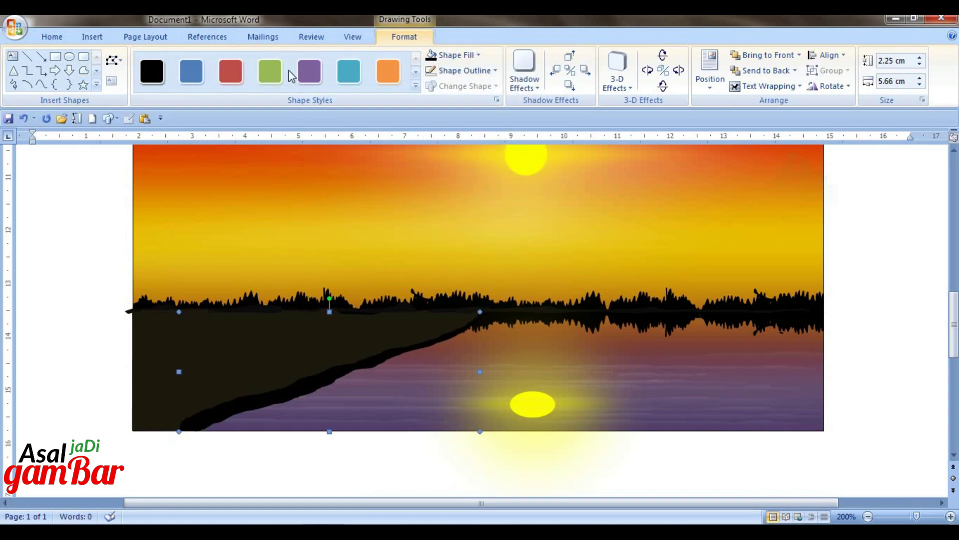
# Scribble a grass patch, about 1.22 × 1.7 cm, on the riverbank's upper left and fill it with a dark green one-color gradient at 90% to 100% transparency.
pyautogui.click(14, 85)
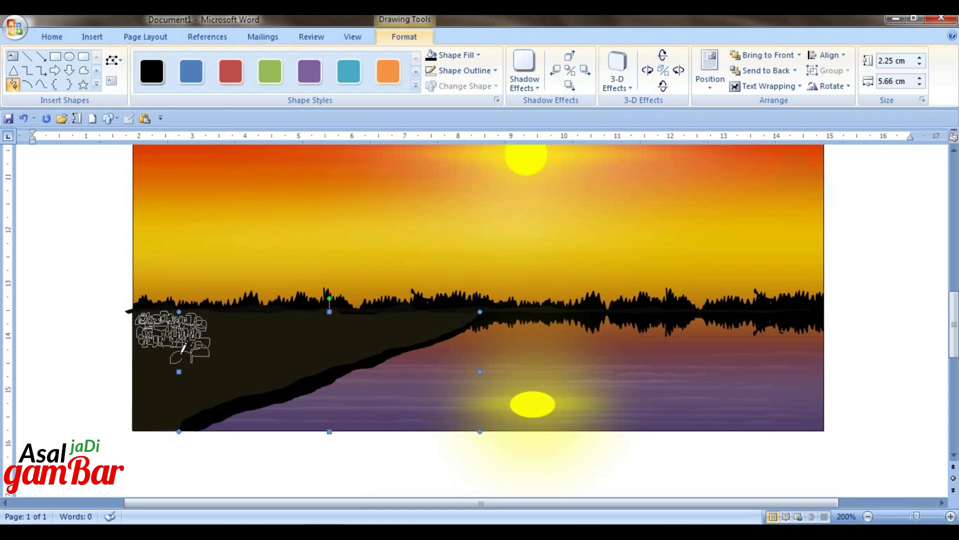
pyautogui.moveTo(175, 351)
pyautogui.mouseDown()
pyautogui.moveTo(205, 334)
pyautogui.moveTo(195, 350)
pyautogui.mouseUp()
pyautogui.click(454, 55)
pyautogui.click(455, 285)
pyautogui.click(367, 163)
pyautogui.moveTo(402, 275); pyautogui.dragTo(464, 280)
pyautogui.moveTo(402, 291); pyautogui.dragTo(464, 304)
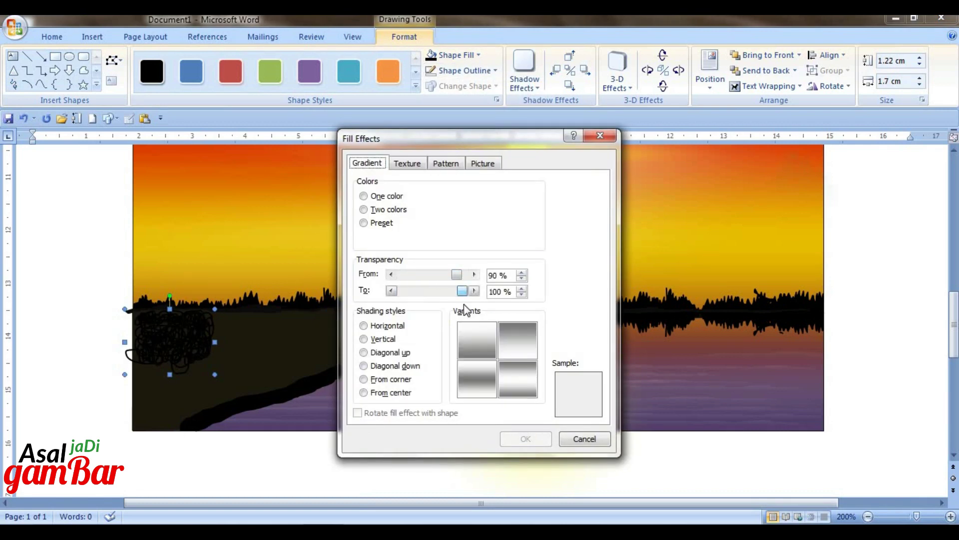
pyautogui.click(363, 195)
pyautogui.click(522, 208)
pyautogui.click(517, 236)
pyautogui.click(526, 438)
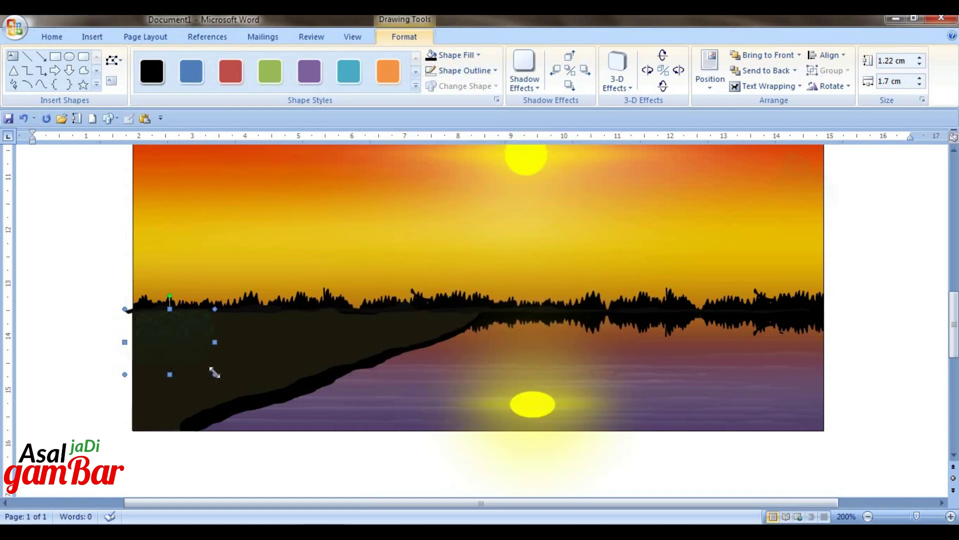
# Flatten and duplicate the grass patch, and group the overlapping copies.
pyautogui.moveTo(215, 372)
pyautogui.mouseDown()
pyautogui.moveTo(215, 340)
pyautogui.moveTo(216, 353)
pyautogui.mouseUp()
pyautogui.scroll(7, 163, 319)
pyautogui.hotkey('ctrl', 'd')
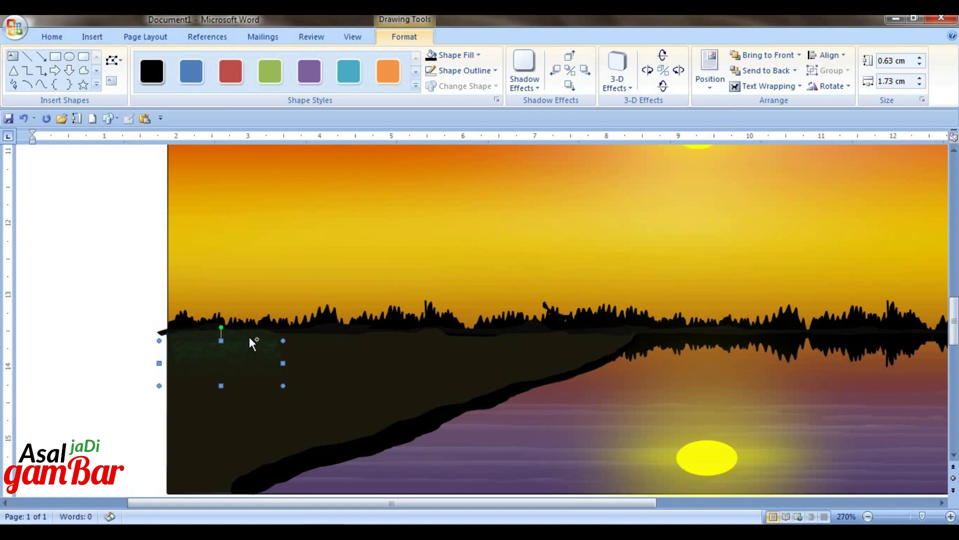
pyautogui.keyDown('shift'); pyautogui.click(249, 336); pyautogui.keyUp('shift')
pyautogui.click(831, 70)
pyautogui.click(840, 89)
# Duplicate the grass group and spread the copies downward and to the right over the riverbank.
pyautogui.hotkey('ctrl', 'd')
pyautogui.moveTo(256, 378); pyautogui.dragTo(223, 375)
pyautogui.keyDown('shift'); pyautogui.click(238, 349); pyautogui.keyUp('shift')
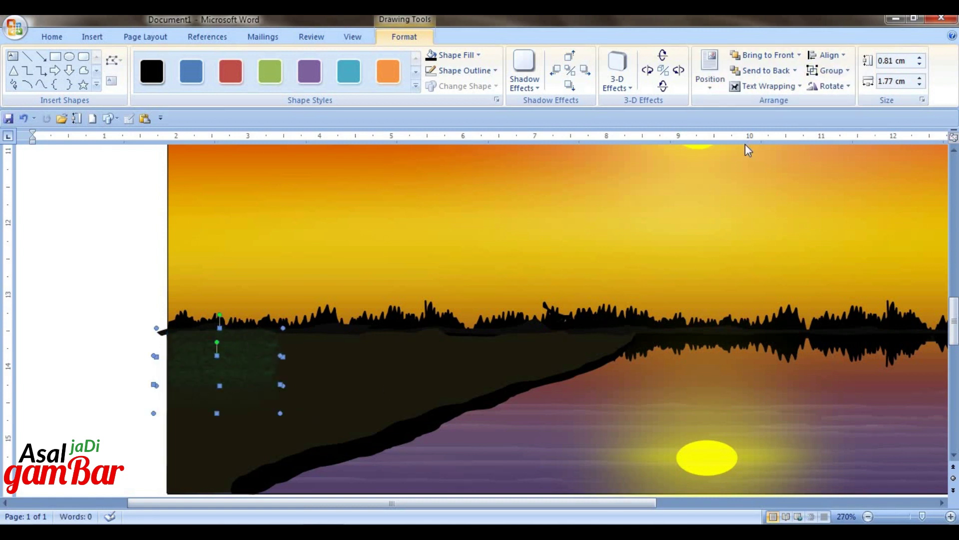
pyautogui.click(257, 401)
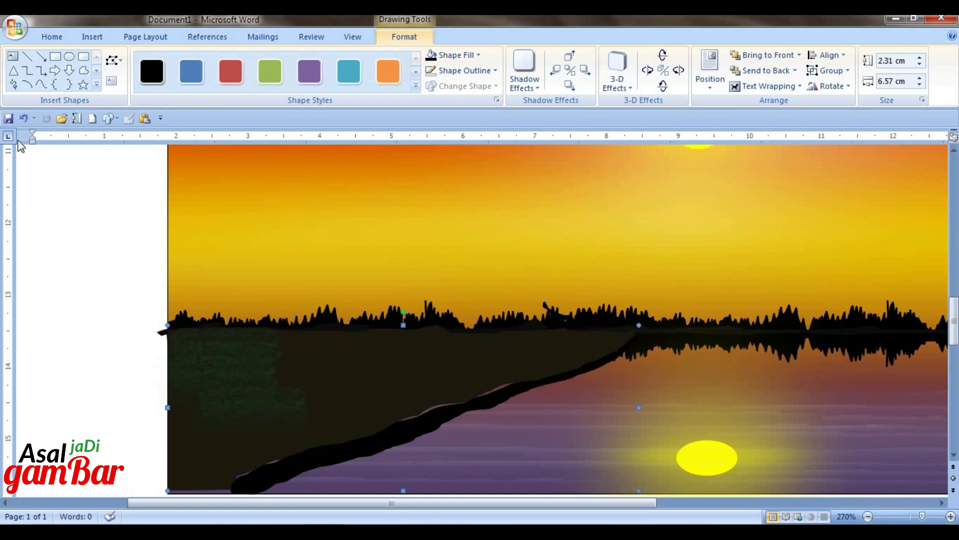
pyautogui.click(23, 118)
pyautogui.click(262, 397)
pyautogui.click(836, 91)
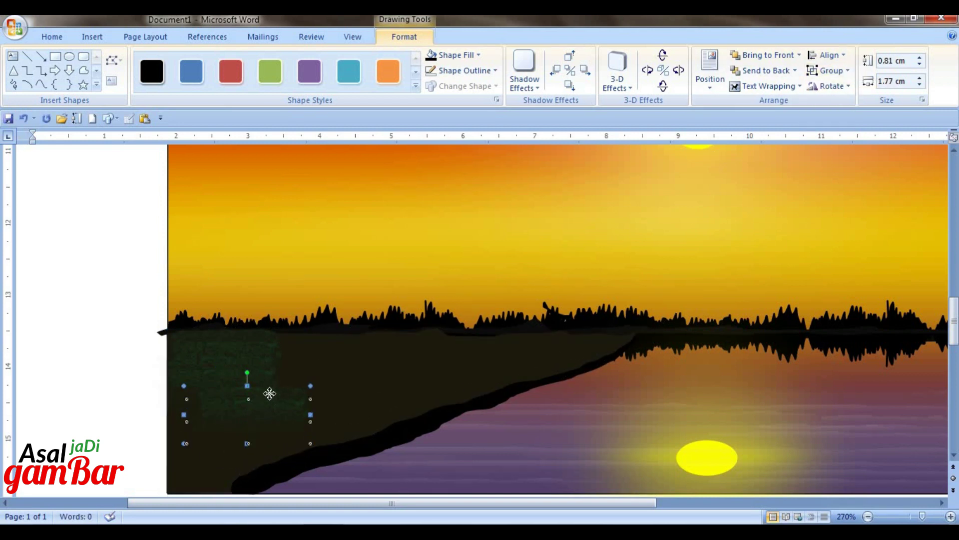
pyautogui.moveTo(269, 392); pyautogui.dragTo(313, 380)
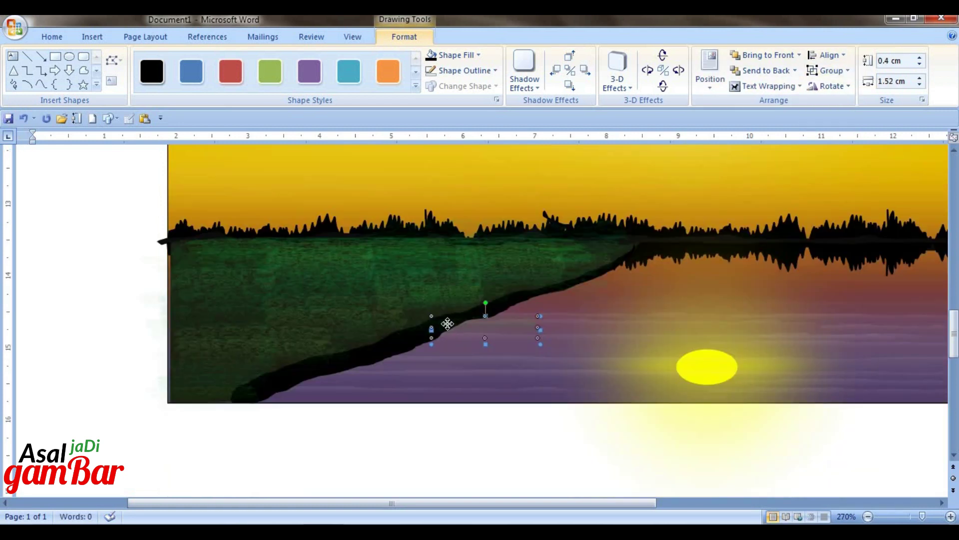
# Place duplicates of the 0.4 × 1.52 cm grass group along the riverbank's upper edge toward its tip.
pyautogui.moveTo(446, 324); pyautogui.dragTo(547, 244)
pyautogui.hotkey('ctrl', 'd')
pyautogui.moveTo(613, 275); pyautogui.dragTo(452, 255)
pyautogui.click(446, 276)
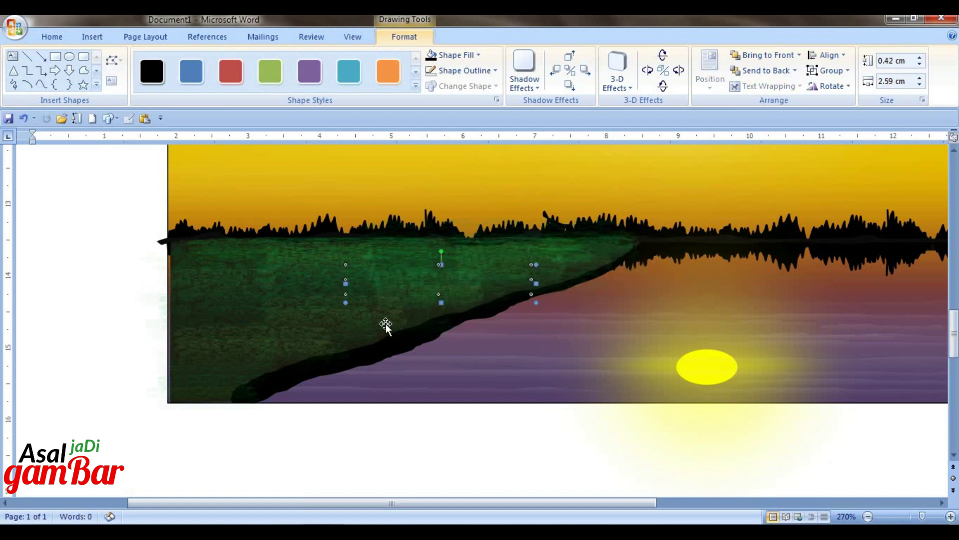
# Duplicate the 0.42 × 2.59 cm grass group and distribute copies over the middle and lower riverbank.
pyautogui.hotkey('ctrl', 'd')
pyautogui.moveTo(514, 298); pyautogui.dragTo(325, 309)
pyautogui.moveTo(321, 345); pyautogui.dragTo(236, 351)
pyautogui.moveTo(329, 324); pyautogui.dragTo(421, 324)
pyautogui.click(429, 289)
# Duplicate the black bank edge strip and align the copy over the original, on top of the grass.
pyautogui.scroll(-1, 337, 274)
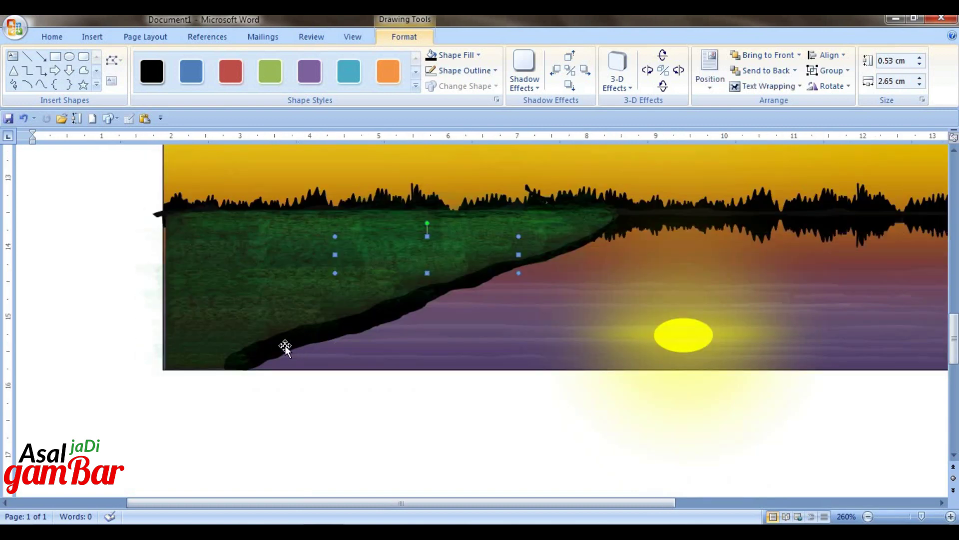
pyautogui.click(285, 346)
pyautogui.hotkey('ctrl', 'd')
pyautogui.moveTo(317, 374); pyautogui.dragTo(287, 344)
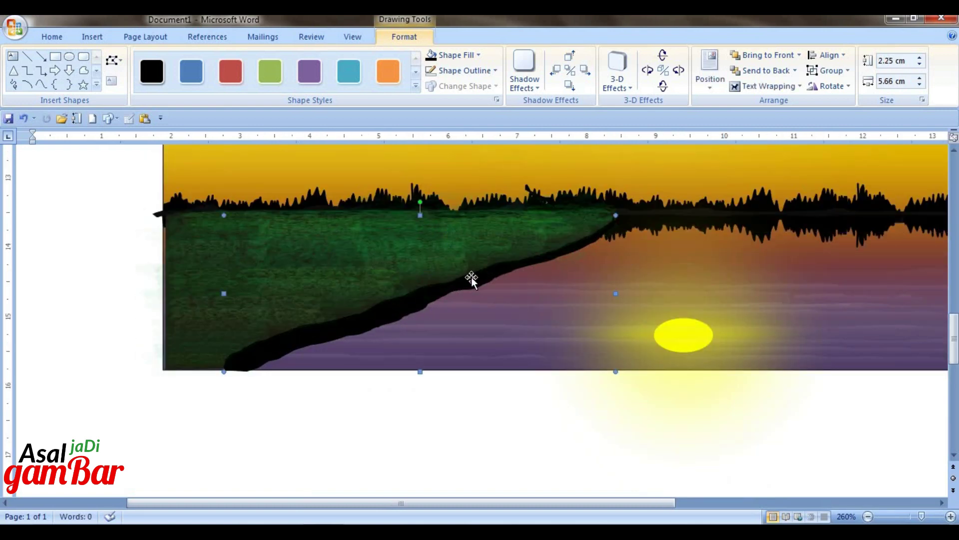
# Duplicate the black bank edge strip once more and delete the copy.
pyautogui.hotkey('ctrl', 'd')
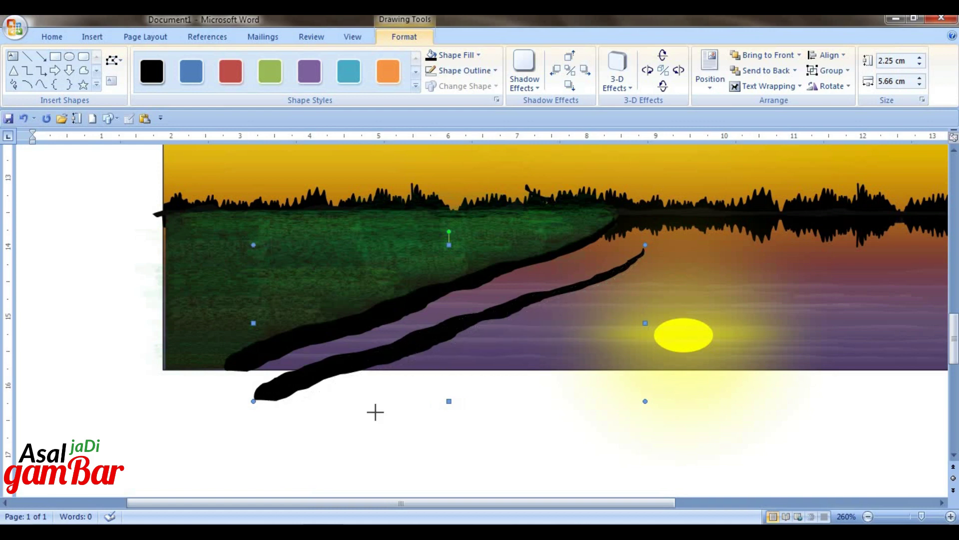
pyautogui.press('Delete')
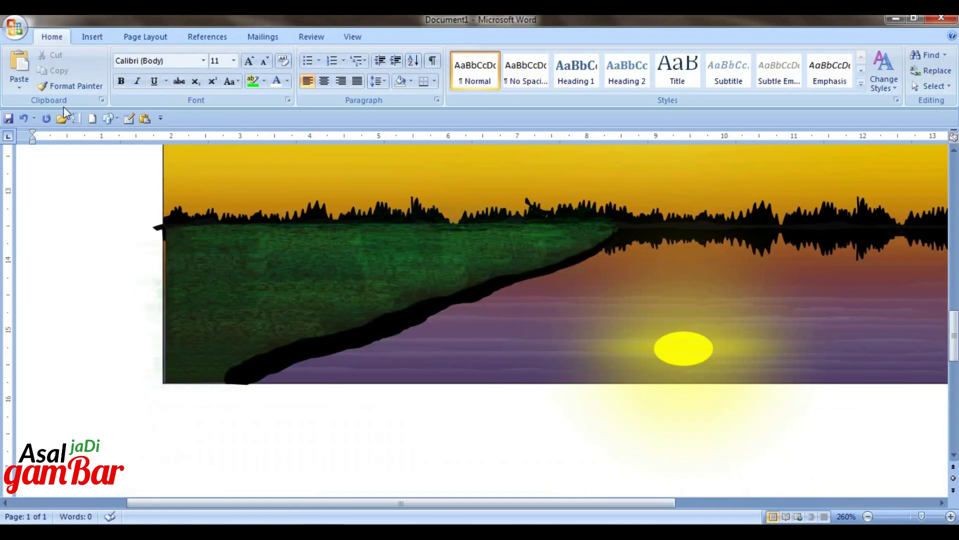
# Add a flat white translucent ellipse about 0.63 × 7.07 cm over the water and spread duplicates right of the sun's reflection.
pyautogui.click(92, 37)
pyautogui.click(212, 70)
pyautogui.click(347, 156)
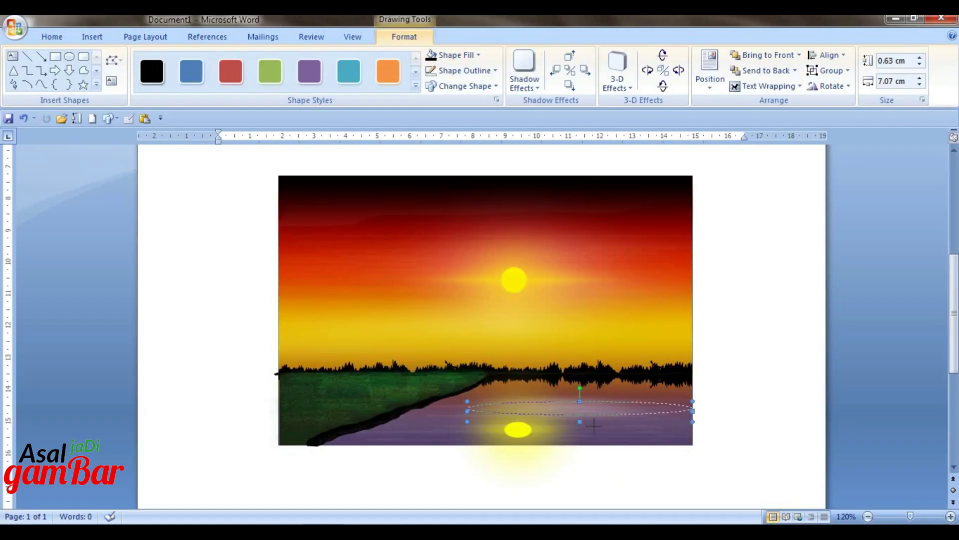
pyautogui.hotkey('ctrl', 'd')
pyautogui.moveTo(594, 426); pyautogui.dragTo(626, 421)
pyautogui.hotkey('ctrl', 'd')
pyautogui.moveTo(499, 410); pyautogui.dragTo(553, 412)
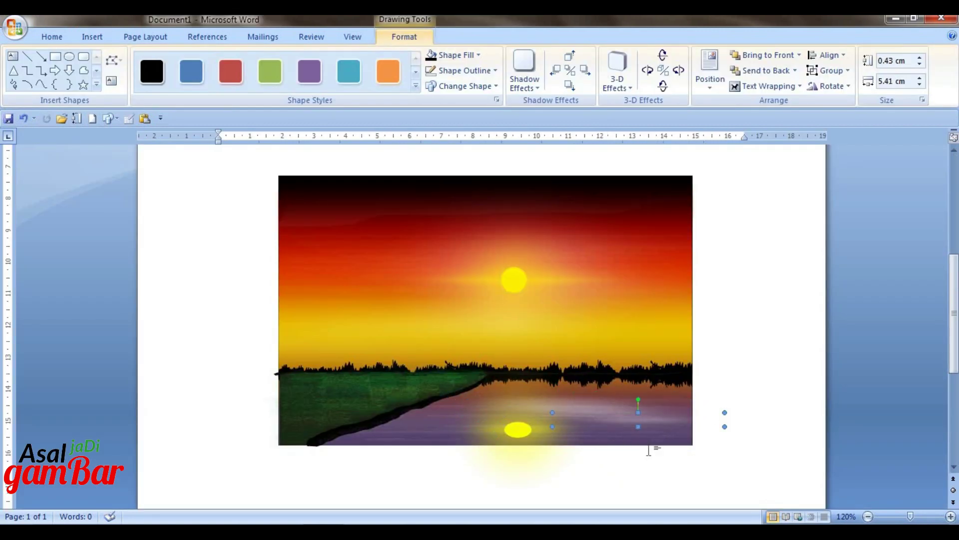
# Duplicate the white ripple ellipse and place a small version about 0.13 × 2.88 cm near the riverbank's tip.
pyautogui.hotkey('ctrl', 'd')
pyautogui.moveTo(646, 432); pyautogui.dragTo(488, 400)
pyautogui.hotkey('ctrl', 'd')
pyautogui.hotkey('ctrl', 'z')
pyautogui.moveTo(574, 406); pyautogui.dragTo(489, 395)
pyautogui.hotkey('ctrl', 'd')
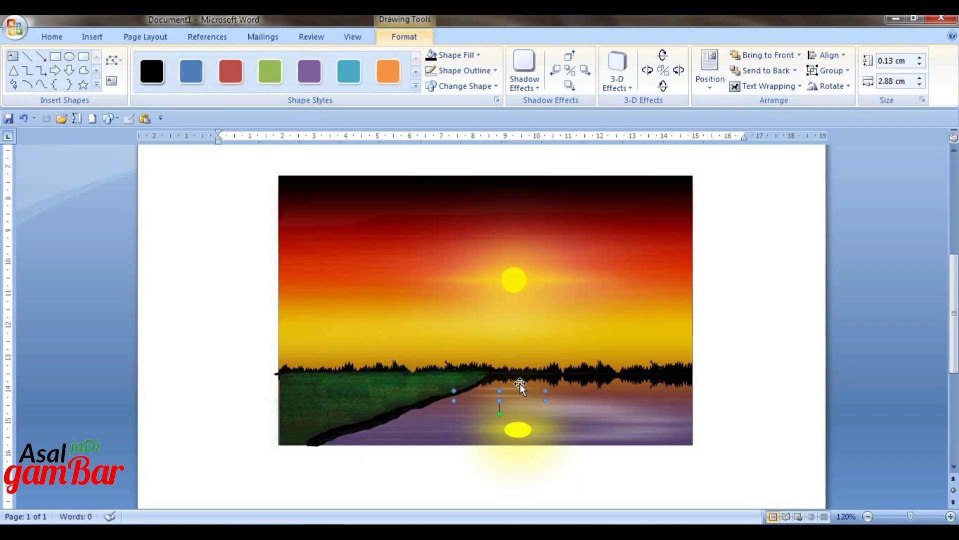
pyautogui.hotkey('ctrl', 'z')
# Set the small ripple ellipse's white center gradient to 86% starting transparency in Fill Effects.
pyautogui.scroll(4, 545, 417)
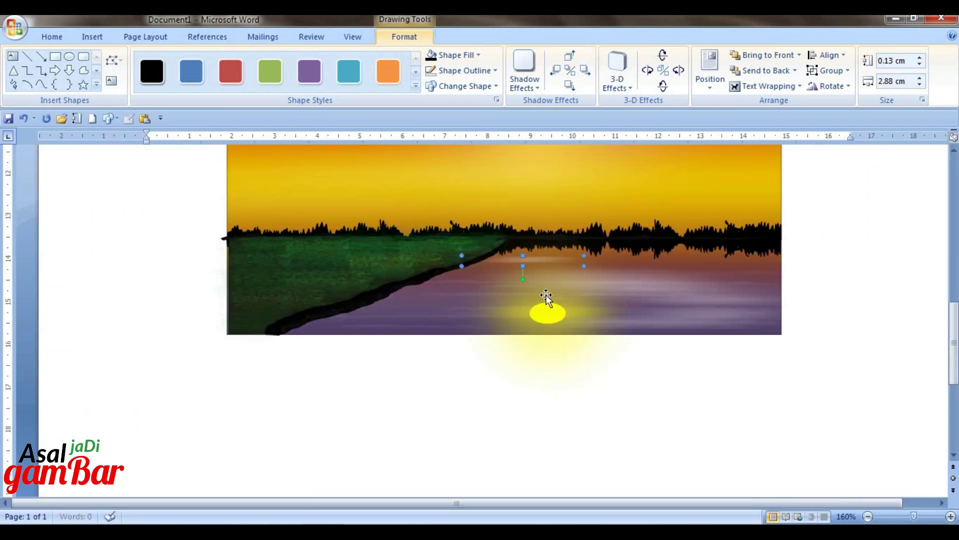
pyautogui.click(478, 55)
pyautogui.moveTo(456, 249)
pyautogui.click(585, 470)
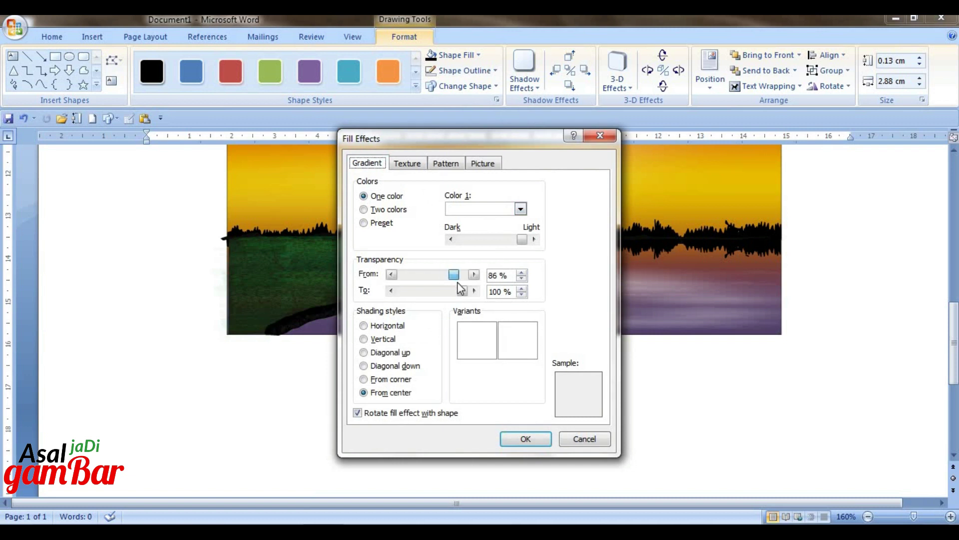
pyautogui.press('Return')
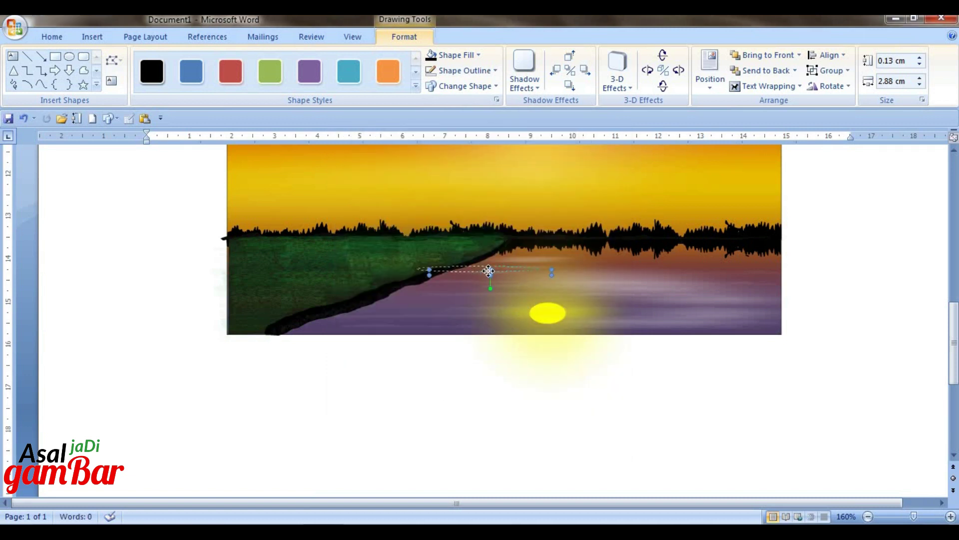
# Paste copies of the small ripple ellipse onto the water along the riverbank's edge.
pyautogui.hotkey('ctrl', 'v')
pyautogui.moveTo(500, 287); pyautogui.dragTo(482, 274)
pyautogui.hotkey('ctrl', 'v')
# Stretch the ripple ellipse by the lower riverbank to about 9.73 cm wide and place a copy across the lower water.
pyautogui.click(642, 312)
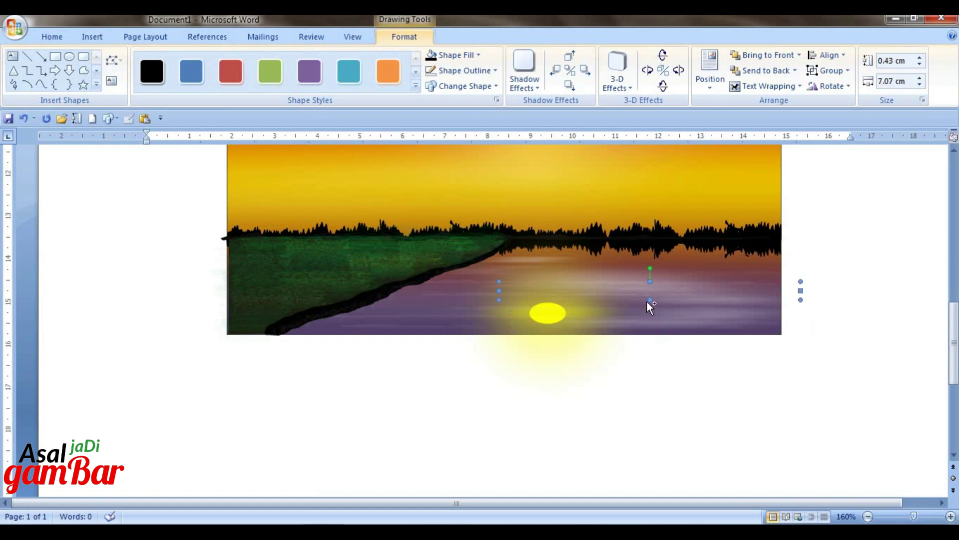
pyautogui.click(437, 323)
pyautogui.moveTo(585, 321); pyautogui.dragTo(698, 315)
pyautogui.hotkey('ctrl', 'c')
pyautogui.hotkey('ctrl', 'v')
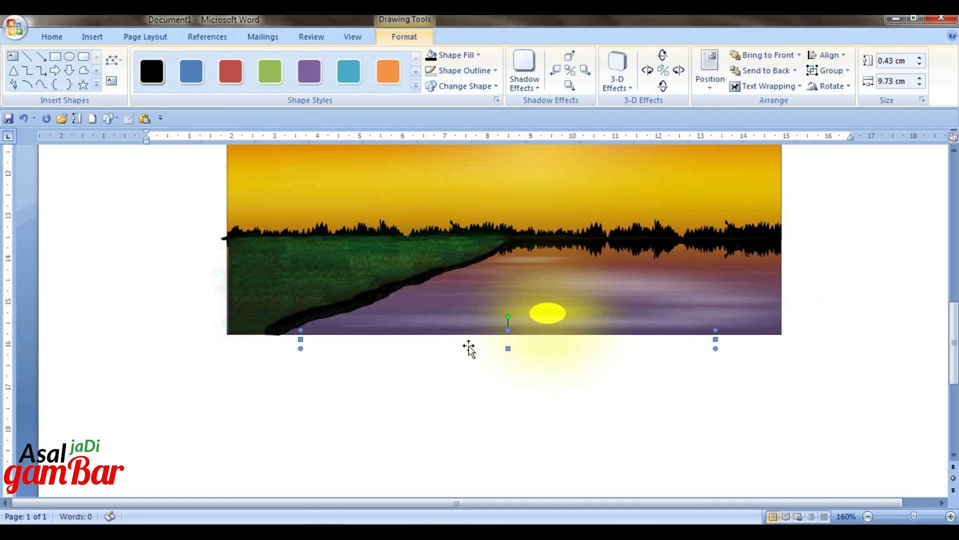
pyautogui.moveTo(469, 345); pyautogui.dragTo(550, 304)
pyautogui.press('Down')
pyautogui.press('Down')
pyautogui.press('Down')
pyautogui.click(679, 255)
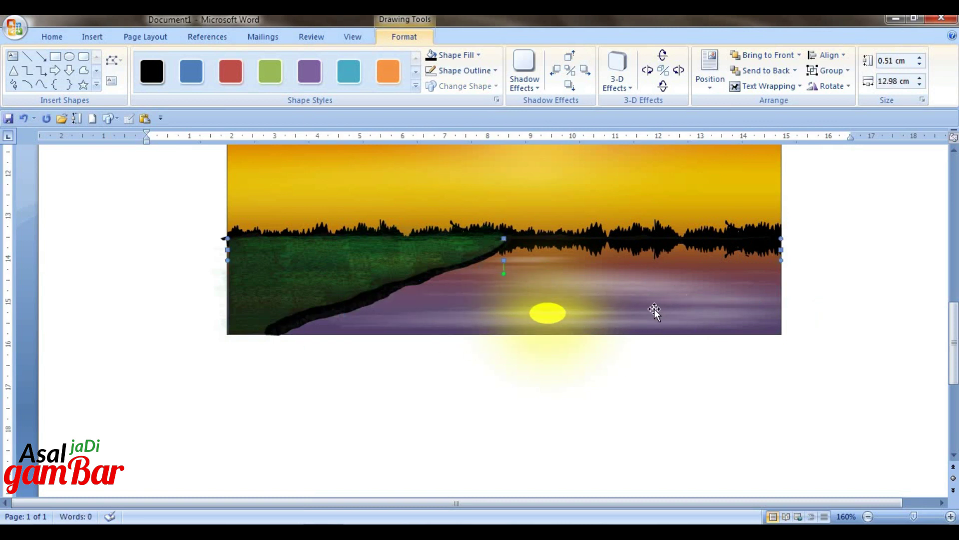
# Draw a large tree about 6.38 × 9.67 cm with the Curve tool, trunk at the picture's right edge, and fill it black.
pyautogui.scroll(1, 653, 313)
pyautogui.scroll(1, 508, 246)
pyautogui.click(41, 84)
pyautogui.scroll(1, 610, 315)
pyautogui.moveTo(706, 398)
pyautogui.mouseDown()
pyautogui.moveTo(720, 385)
pyautogui.moveTo(726, 342)
pyautogui.mouseUp()
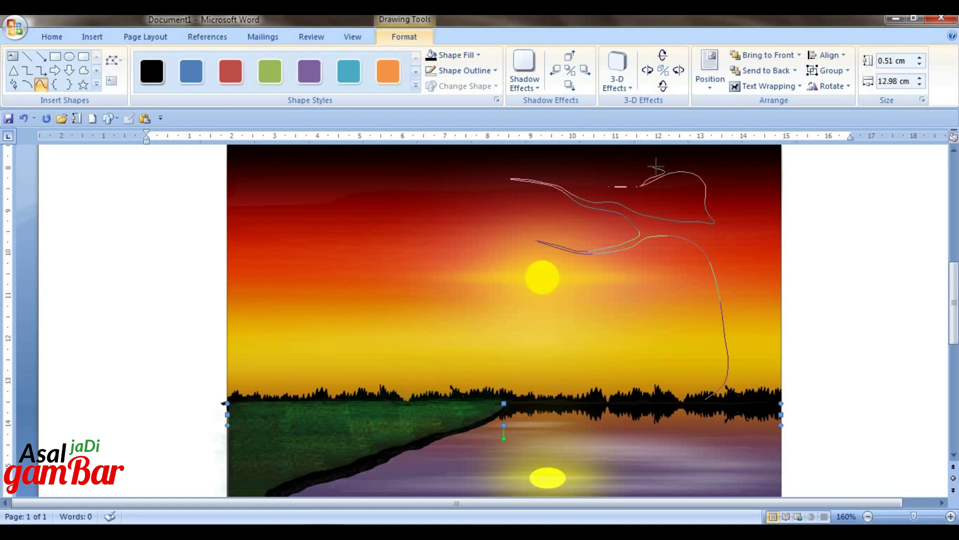
pyautogui.moveTo(599, 162); pyautogui.dragTo(478, 185)
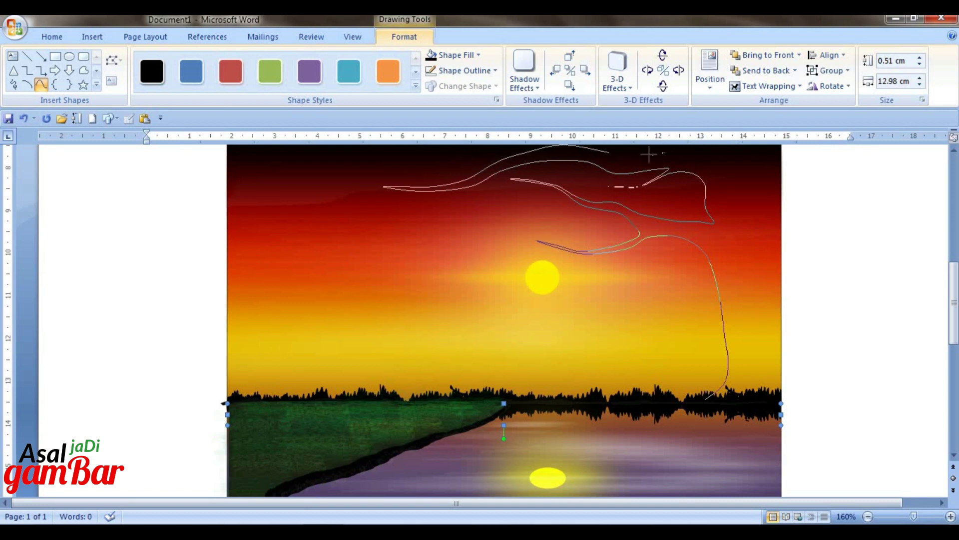
pyautogui.moveTo(761, 145); pyautogui.dragTo(733, 151)
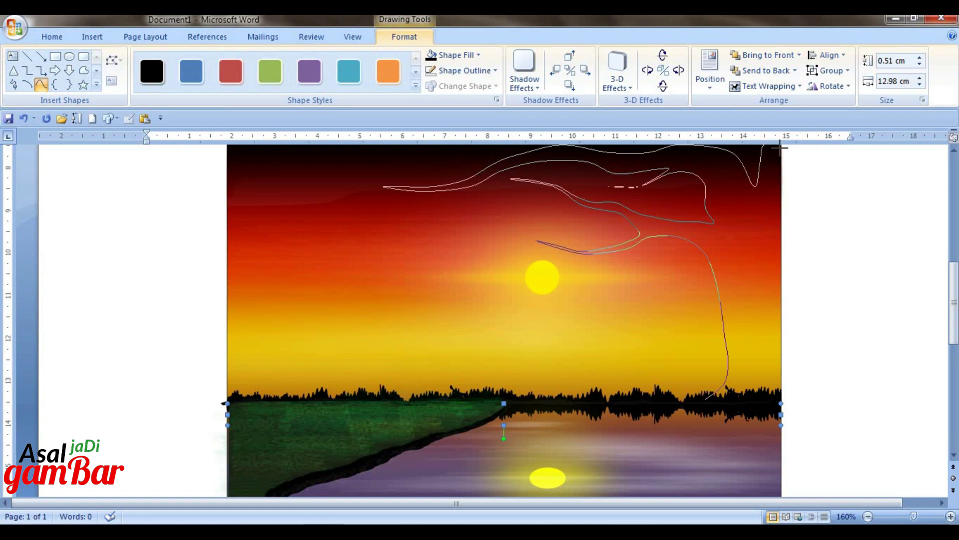
pyautogui.moveTo(780, 308)
pyautogui.mouseDown()
pyautogui.moveTo(782, 395)
pyautogui.moveTo(639, 398)
pyautogui.mouseUp()
pyautogui.click(704, 400)
pyautogui.scroll(-5, 715, 333)
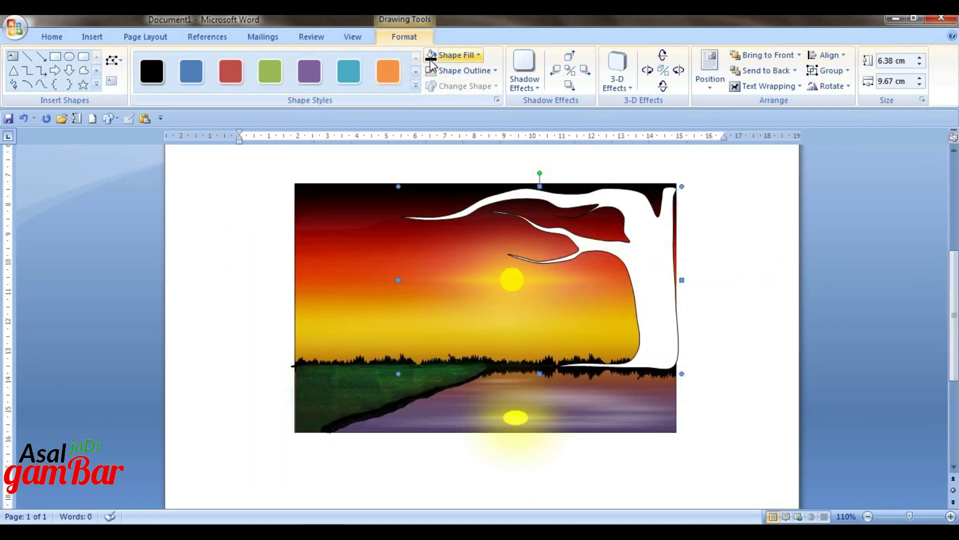
pyautogui.click(479, 55)
pyautogui.click(446, 85)
# Duplicate the tree, flip it vertically, squash it to about 2.24 cm high and narrow it as the reflection in the water.
pyautogui.hotkey('ctrl', 'd')
pyautogui.moveTo(553, 237); pyautogui.dragTo(617, 472)
pyautogui.moveTo(669, 452); pyautogui.dragTo(656, 433)
pyautogui.moveTo(541, 452); pyautogui.dragTo(563, 471)
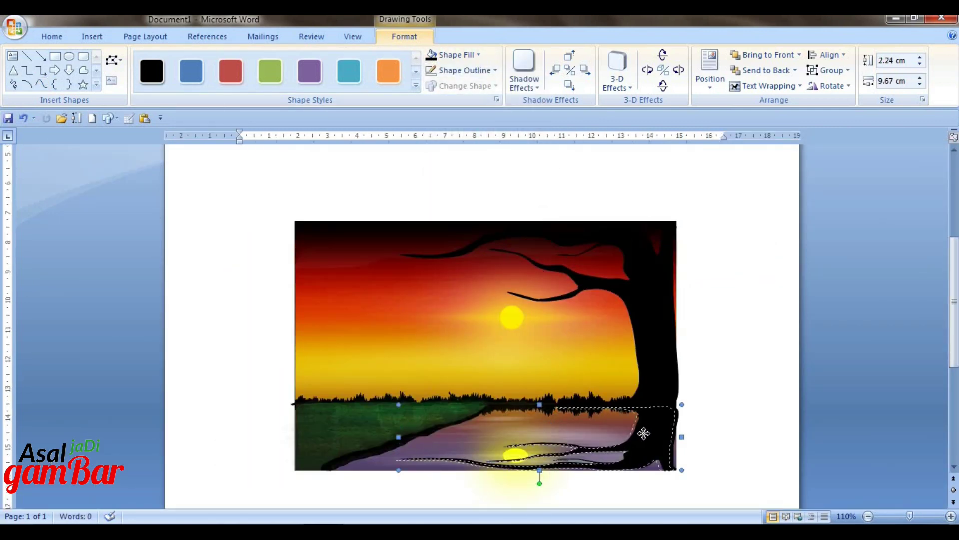
pyautogui.moveTo(395, 438); pyautogui.dragTo(434, 437)
pyautogui.moveTo(556, 471); pyautogui.dragTo(555, 469)
# Duplicate the 0.43 × 7.07 cm ripple ellipse and neighbouring ripples, laying the copies over the tree's reflection.
pyautogui.click(602, 440)
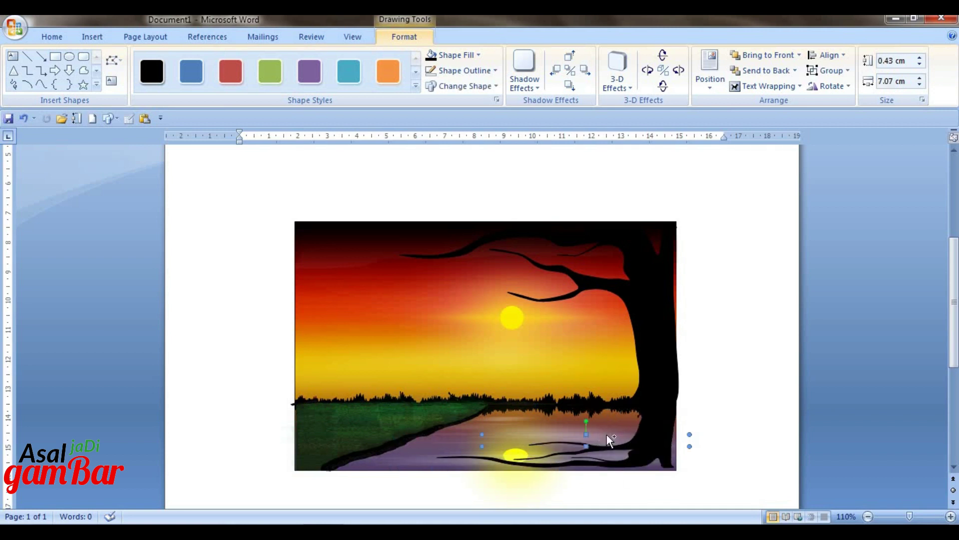
pyautogui.hotkey('ctrl', 'd')
pyautogui.moveTo(623, 455)
pyautogui.mouseDown()
pyautogui.moveTo(621, 438)
pyautogui.moveTo(595, 430)
pyautogui.moveTo(617, 450)
pyautogui.mouseUp()
pyautogui.keyDown('shift'); pyautogui.click(603, 455); pyautogui.keyUp('shift')
pyautogui.hotkey('ctrl', 'd')
pyautogui.click(492, 443)
pyautogui.hotkey('ctrl', 'd')
pyautogui.moveTo(612, 458); pyautogui.dragTo(581, 458)
# Add further ripple ellipse copies over the reflected trunk near the waterline.
pyautogui.click(595, 415)
pyautogui.hotkey('ctrl', 'd')
pyautogui.moveTo(473, 457); pyautogui.dragTo(640, 452)
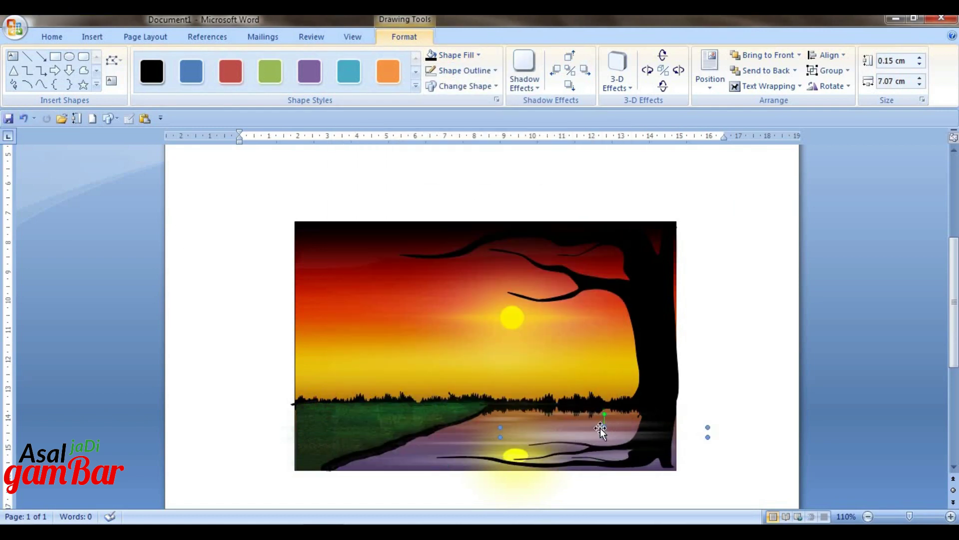
pyautogui.click(599, 428)
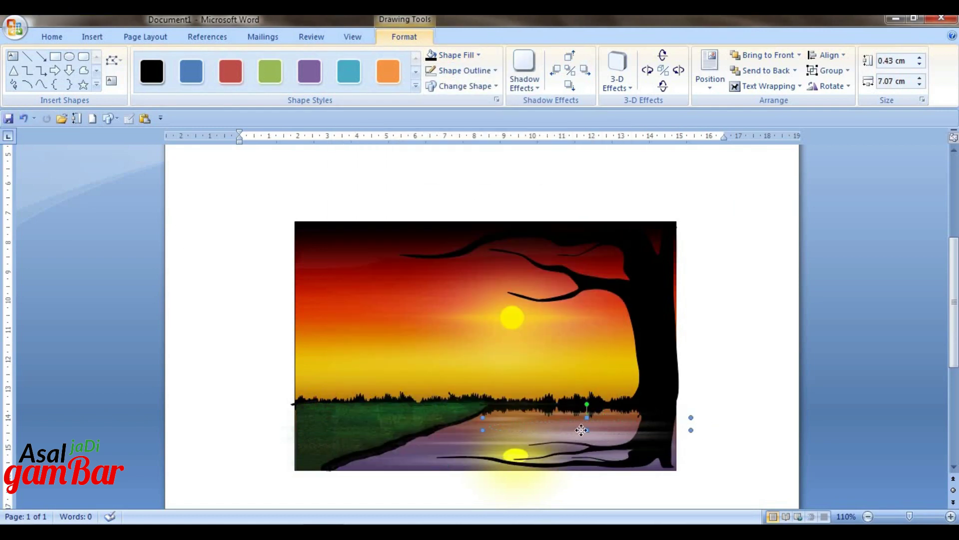
pyautogui.hotkey('ctrl', 'd')
# Draw a curved branch about 0.71 × 4.33 cm extending left above the sun, plus a twig hanging from its middle.
pyautogui.scroll(-1, 561, 429)
pyautogui.click(41, 83)
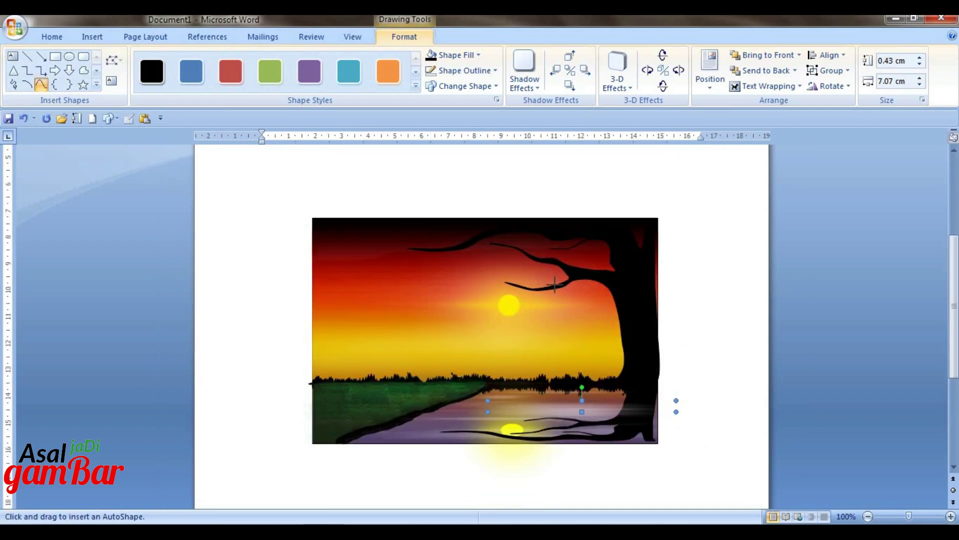
pyautogui.click(552, 282)
pyautogui.doubleClick(440, 280)
pyautogui.click(41, 84)
pyautogui.click(492, 266)
pyautogui.click(479, 274)
pyautogui.click(475, 287)
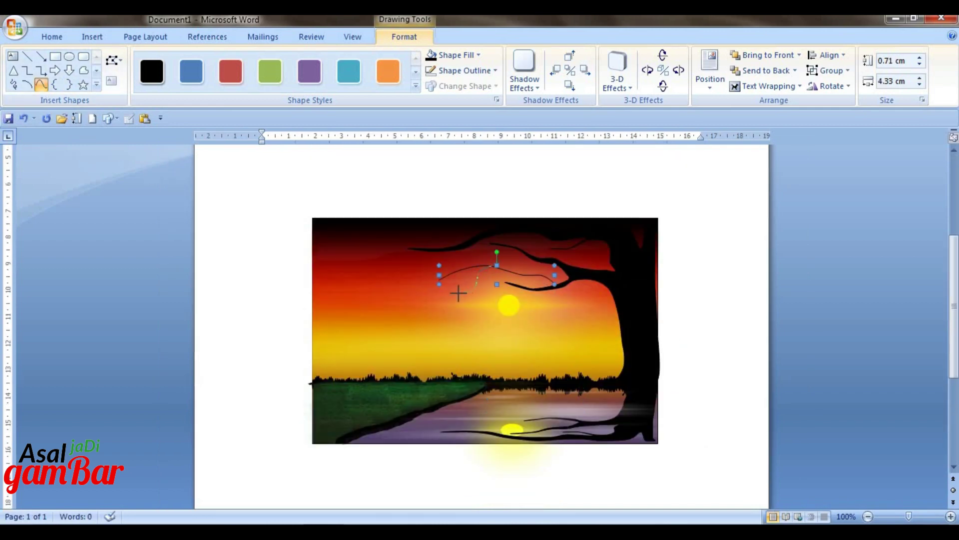
pyautogui.doubleClick(458, 293)
# Thicken the outline of the 0.71 × 4.33 cm curved branch.
pyautogui.scroll(8, 517, 283)
pyautogui.click(545, 233)
pyautogui.click(465, 70)
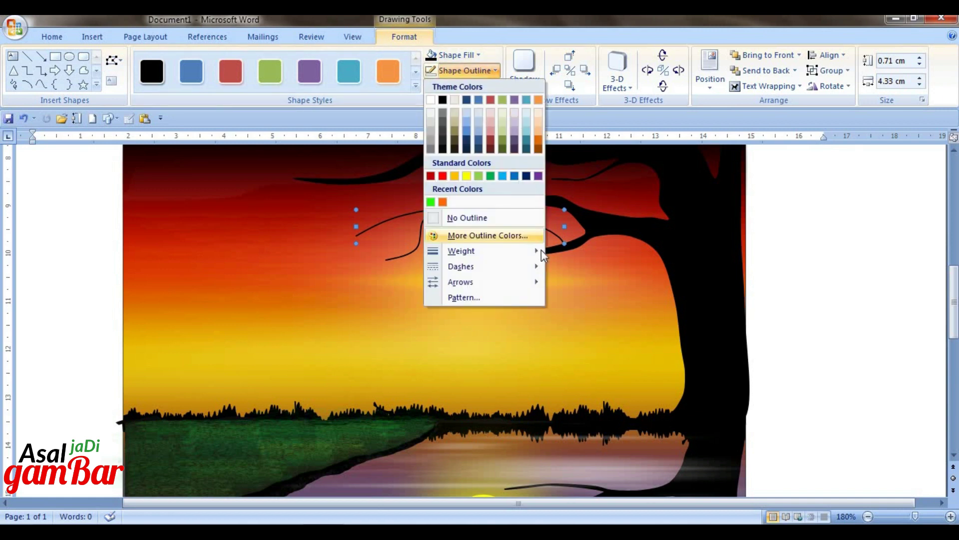
pyautogui.moveTo(461, 248)
pyautogui.click(602, 322)
# Draw a short twig rising from the new branch's middle and another about 0.29 × 1.54 cm near its left end.
pyautogui.click(41, 84)
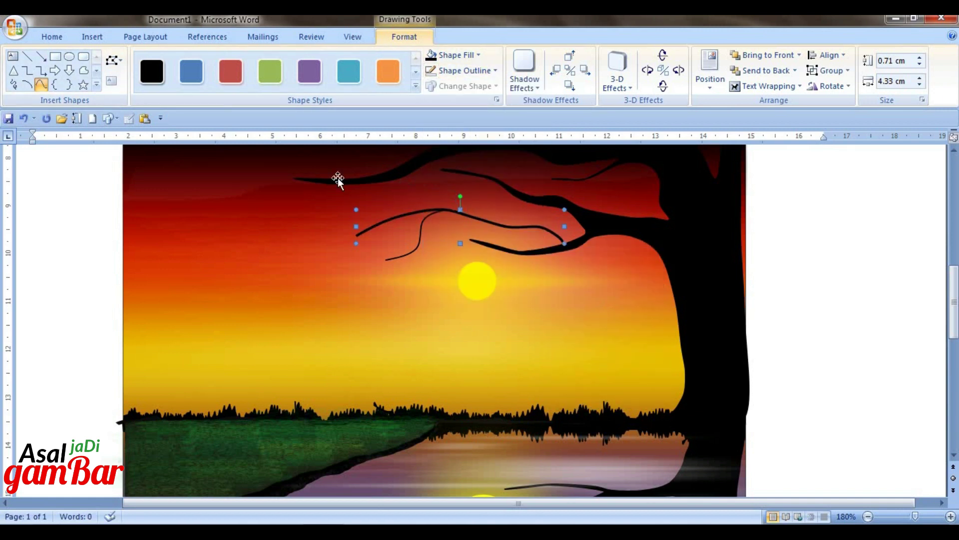
pyautogui.click(470, 217)
pyautogui.click(455, 196)
pyautogui.doubleClick(436, 189)
pyautogui.click(41, 84)
pyautogui.click(380, 223)
pyautogui.click(358, 218)
pyautogui.click(340, 211)
pyautogui.doubleClick(307, 220)
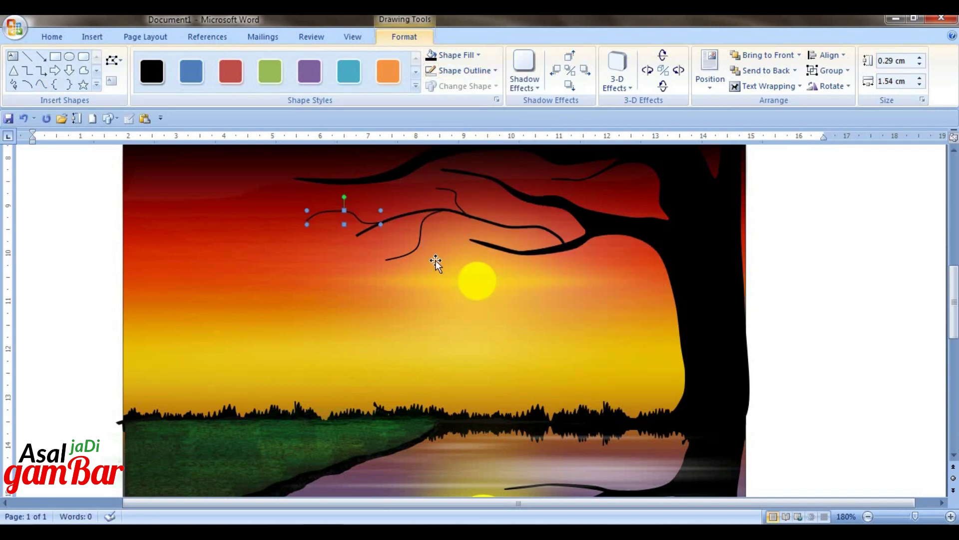
# Draw two curved twigs extending left from the tip of the branch above the sun, one below the other.
pyautogui.click(41, 84)
pyautogui.click(356, 236)
pyautogui.click(342, 259)
pyautogui.click(312, 254)
pyautogui.doubleClick(282, 254)
pyautogui.click(41, 84)
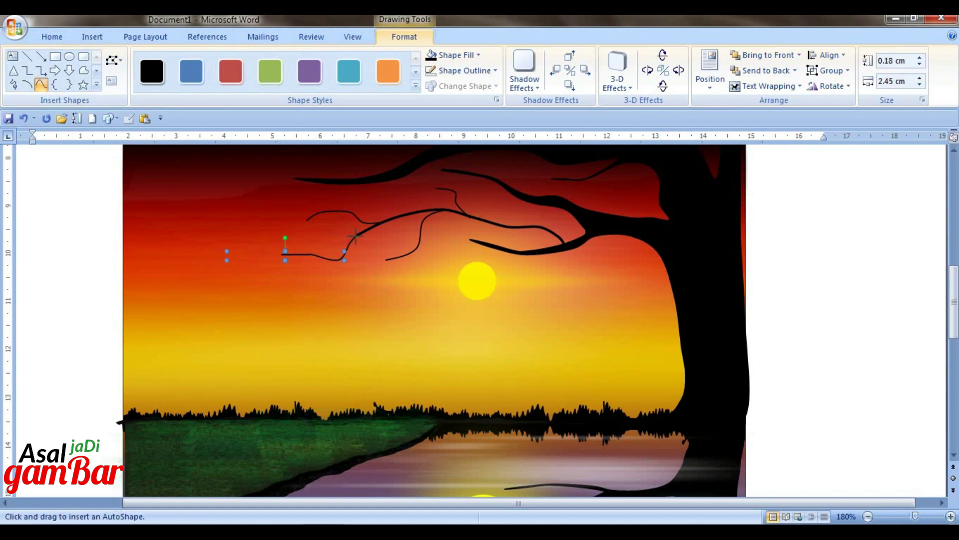
pyautogui.click(356, 235)
pyautogui.click(335, 235)
pyautogui.click(317, 231)
pyautogui.doubleClick(284, 236)
# Draw a curved twig about 0.61 × 1.01 cm rising from the middle tree branch and thicken its outline.
pyautogui.click(41, 84)
pyautogui.click(558, 196)
pyautogui.click(537, 180)
pyautogui.doubleClick(511, 171)
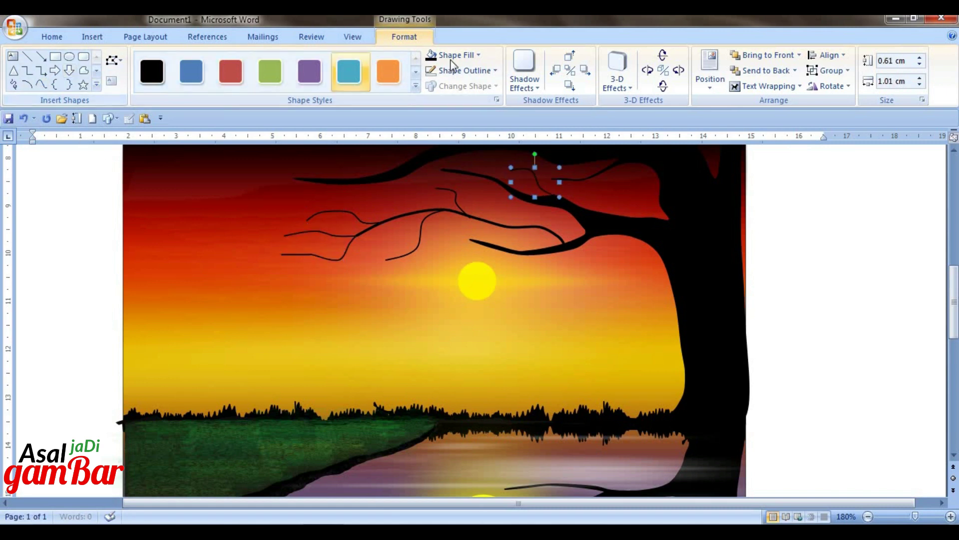
pyautogui.click(464, 70)
pyautogui.moveTo(465, 251)
pyautogui.click(599, 314)
# Draw a curved twig about 0.33 × 2.58 cm above the upper branch's left end and thicken its outline.
pyautogui.click(41, 84)
pyautogui.click(390, 174)
pyautogui.click(320, 159)
pyautogui.doubleClick(267, 167)
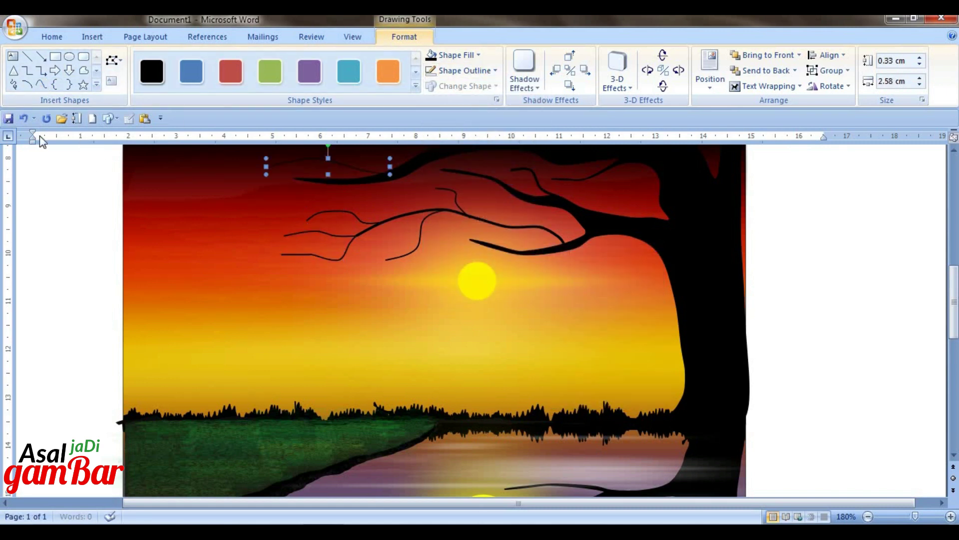
pyautogui.click(464, 71)
pyautogui.click(584, 298)
# Draw a drooping branch about 0.94 × 2.83 cm from the upper branch's left end and thicken its outline.
pyautogui.click(41, 84)
pyautogui.click(357, 178)
pyautogui.doubleClick(222, 218)
pyautogui.click(465, 70)
pyautogui.click(567, 315)
# Draw a twig about 0.8 × 1.36 cm above the thick branch near the trunk, with an offshoot about 0.51 × 0.28 cm.
pyautogui.scroll(3, 388, 215)
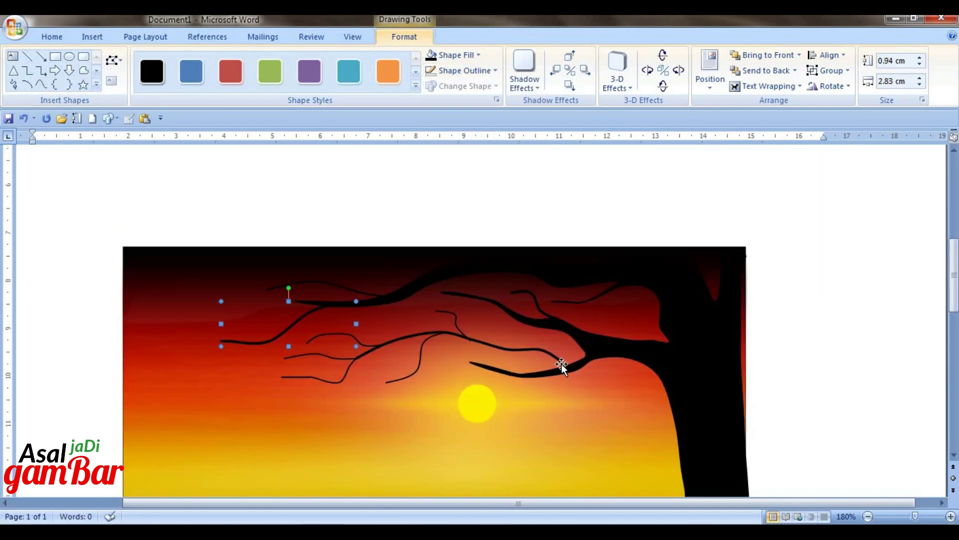
pyautogui.click(41, 84)
pyautogui.click(651, 349)
pyautogui.click(619, 325)
pyautogui.doubleClick(586, 310)
pyautogui.click(41, 84)
pyautogui.click(632, 326)
pyautogui.click(619, 314)
pyautogui.doubleClick(631, 301)
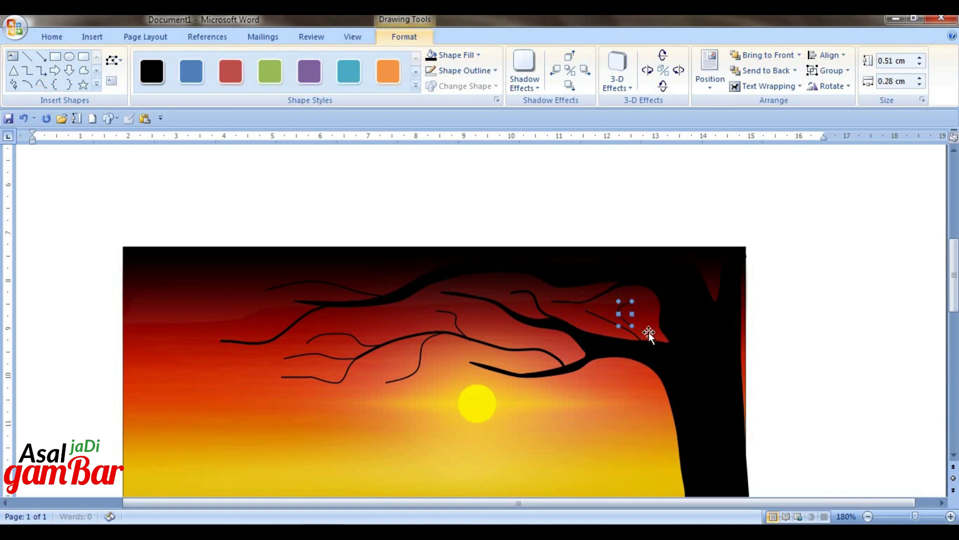
# Thicken the outline of the 0.8 × 1.36 cm twig near the trunk.
pyautogui.click(465, 71)
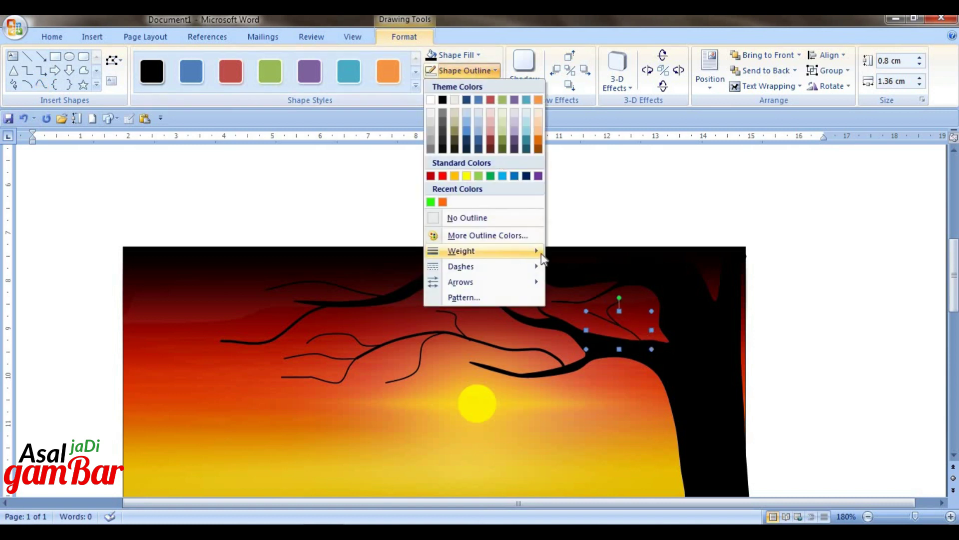
pyautogui.moveTo(541, 254)
pyautogui.click(567, 315)
# Draw a short curved twig about 0.44 × 0.71 cm hanging below the upper branch.
pyautogui.click(41, 84)
pyautogui.click(424, 286)
pyautogui.click(414, 302)
pyautogui.doubleClick(391, 307)
# Extend the leftmost branch with a thin curve toward the picture's left edge and add a 0.43 × 0.27 cm offshoot.
pyautogui.click(41, 83)
pyautogui.click(236, 342)
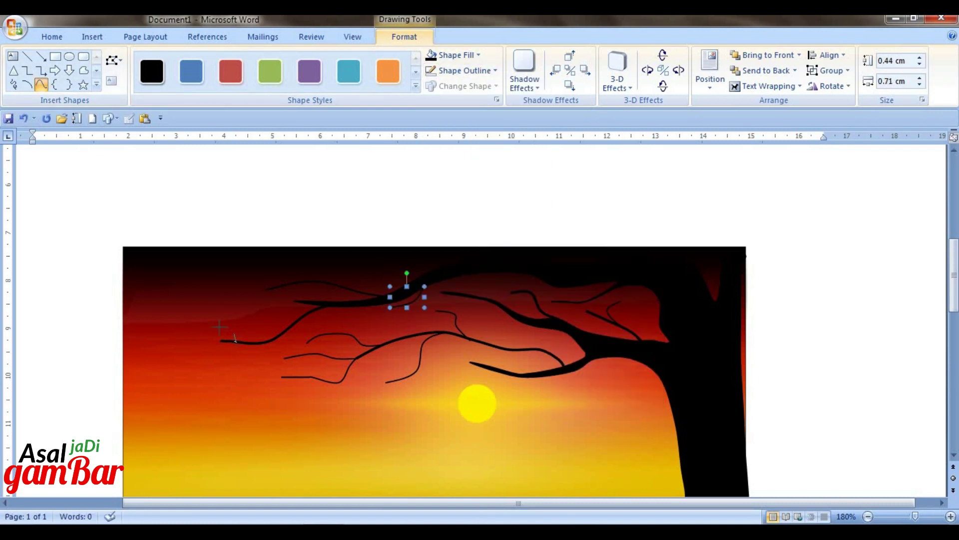
pyautogui.click(135, 325)
pyautogui.doubleClick(152, 353)
# Draw a branch about 1.17 × 3.01 cm from the lowest thick branch down past the sun and thicken its outline.
pyautogui.scroll(-1, 337, 321)
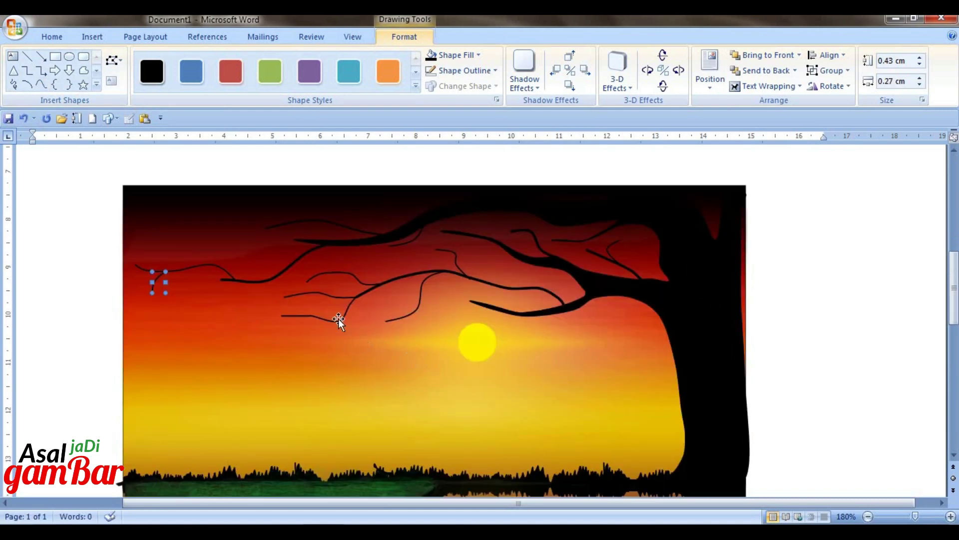
pyautogui.scroll(-3, 528, 315)
pyautogui.click(41, 84)
pyautogui.click(565, 187)
pyautogui.click(525, 200)
pyautogui.click(491, 235)
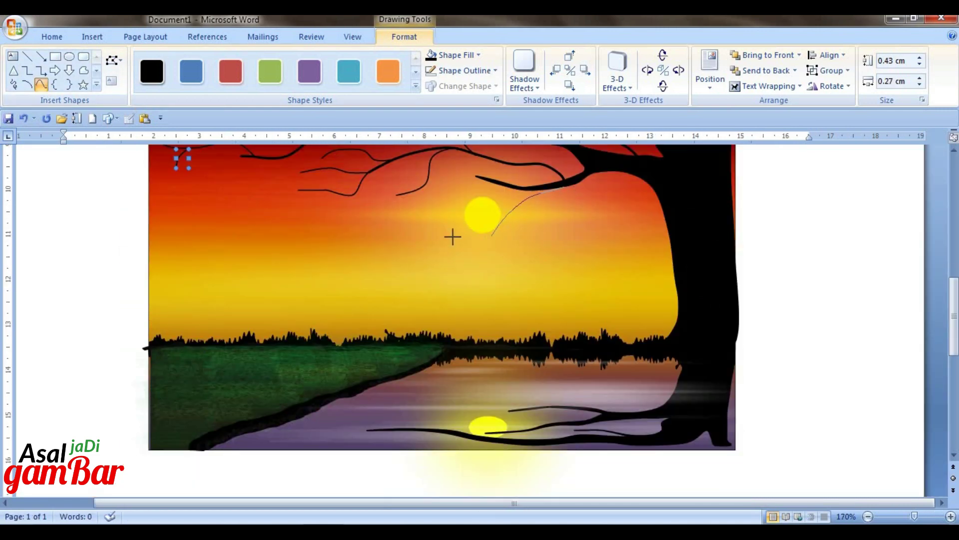
pyautogui.doubleClick(428, 236)
pyautogui.click(464, 71)
pyautogui.moveTo(517, 251)
pyautogui.click(588, 314)
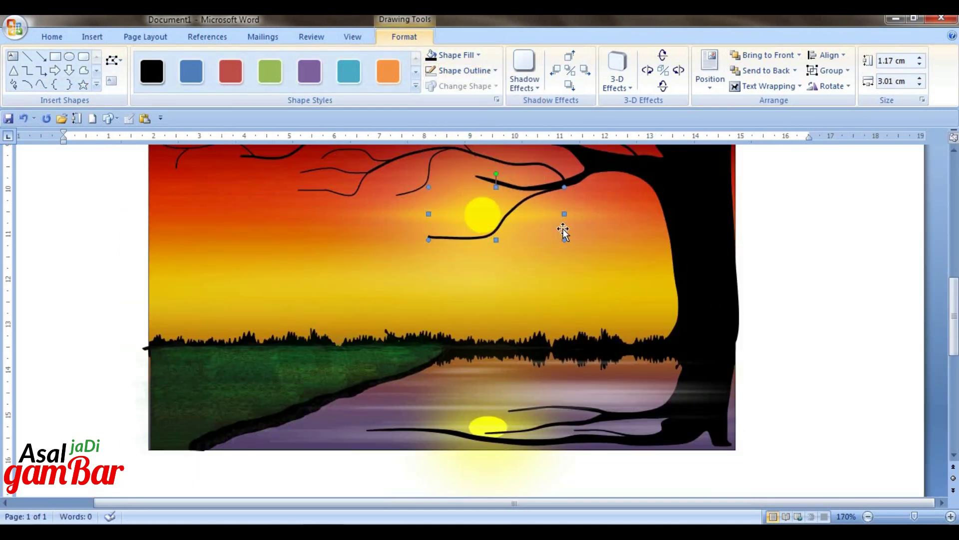
# Draw a thin curved twig about 0.51 × 1.92 cm off the lowest branch and a 0.65 × 0.19 cm offshoot rising from it.
pyautogui.click(41, 84)
pyautogui.click(464, 235)
pyautogui.click(421, 215)
pyautogui.doubleClick(378, 218)
pyautogui.click(41, 84)
pyautogui.click(440, 222)
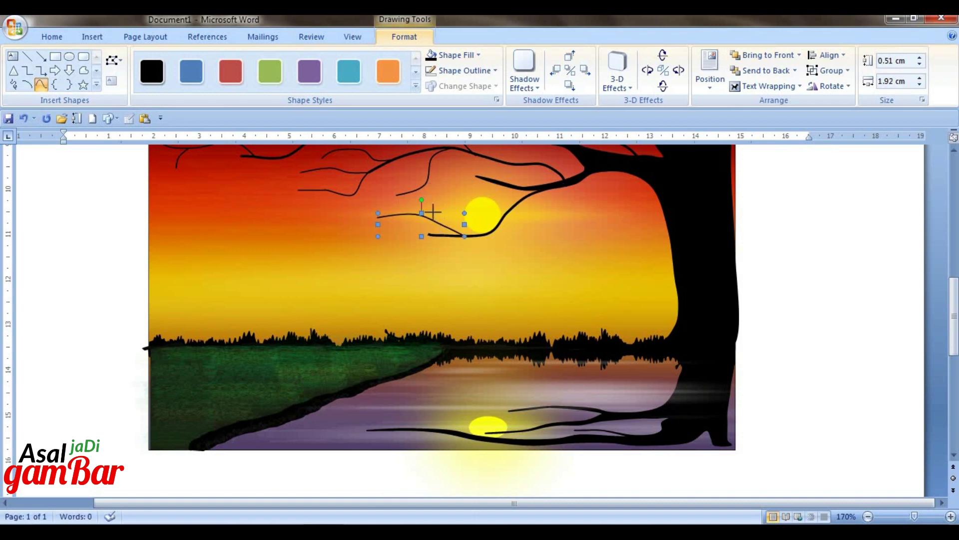
pyautogui.click(433, 207)
pyautogui.doubleClick(435, 193)
# Extend the tip of the lowest branch with a thin curve toward the picture's left side.
pyautogui.click(41, 85)
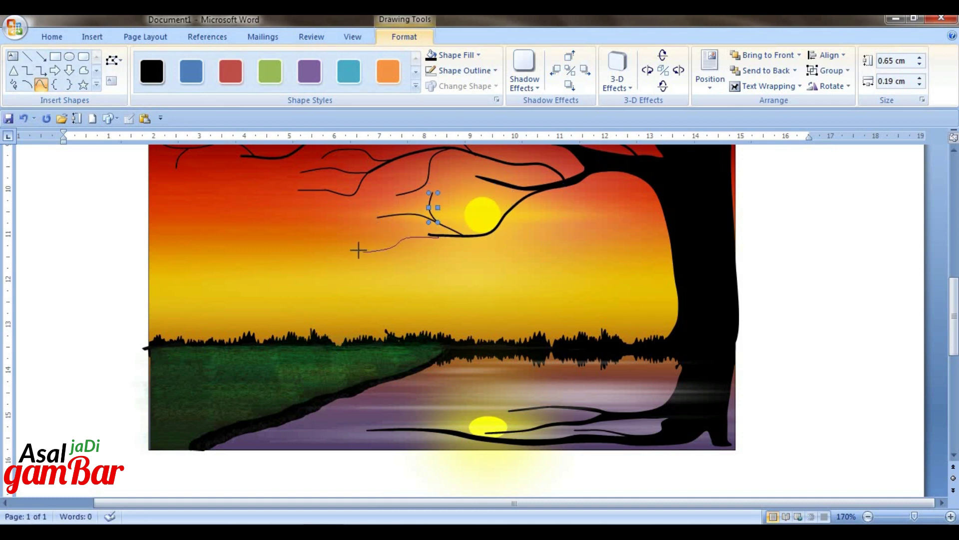
pyautogui.doubleClick(359, 250)
pyautogui.click(582, 310)
pyautogui.scroll(3, 583, 310)
pyautogui.scroll(-4, 564, 325)
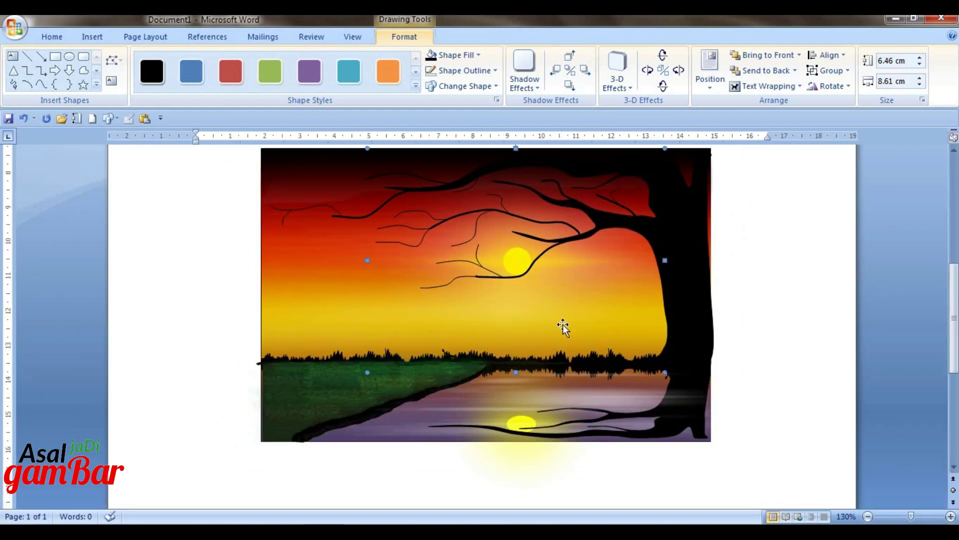
pyautogui.scroll(1, 383, 255)
# Group the green leaf clumps on the upper-left branches and spread foliage along the upper branches to the top of the trunk.
pyautogui.click(383, 255)
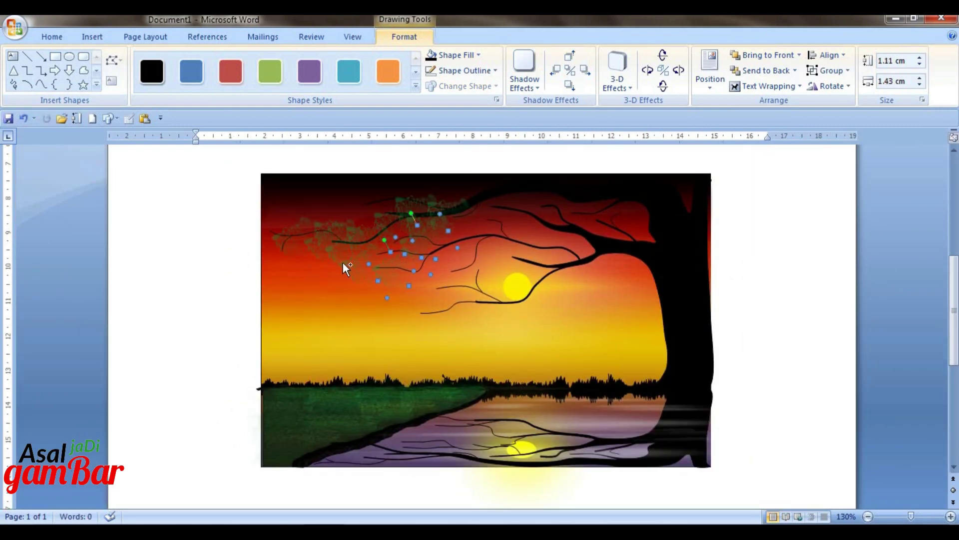
pyautogui.keyDown('shift'); pyautogui.click(473, 204); pyautogui.keyUp('shift')
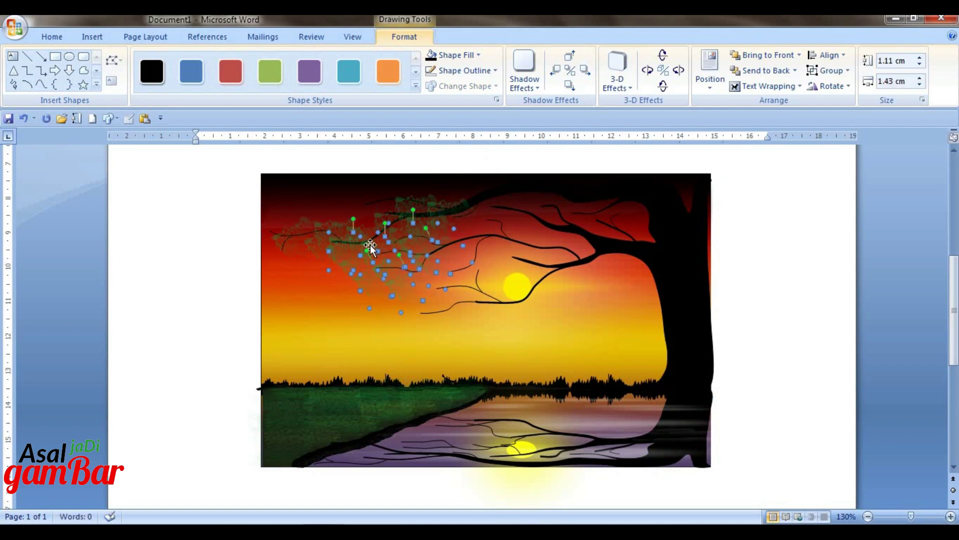
pyautogui.click(826, 70)
pyautogui.click(833, 85)
pyautogui.moveTo(523, 246); pyautogui.dragTo(701, 200)
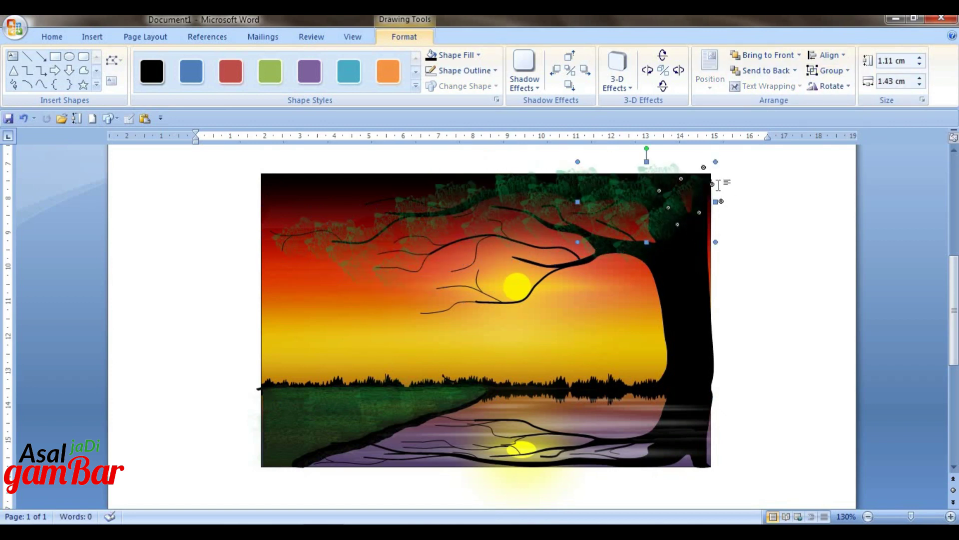
# Place leaf groups of about 1.4 × 1.66 cm around the sun and on the far-left branches.
pyautogui.click(617, 226)
pyautogui.moveTo(617, 227); pyautogui.dragTo(566, 278)
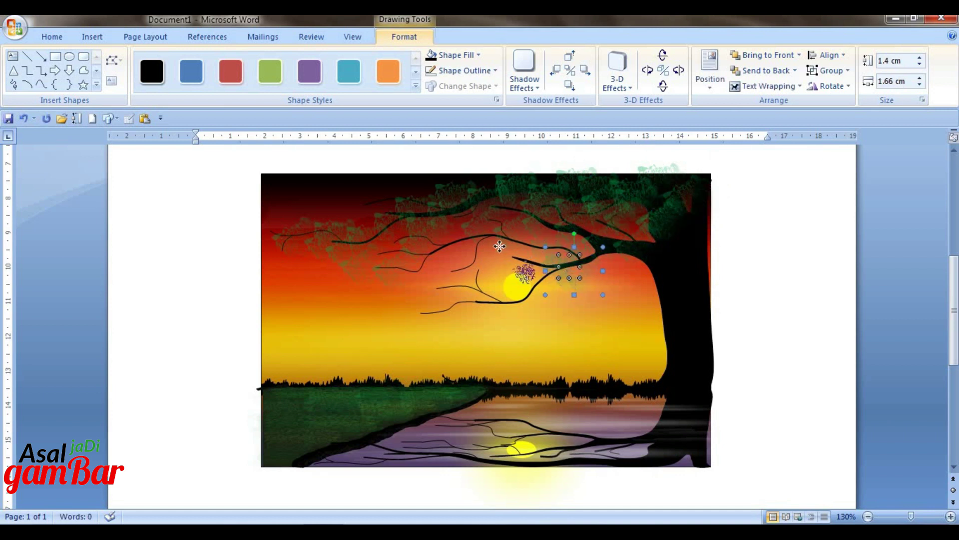
pyautogui.click(439, 279)
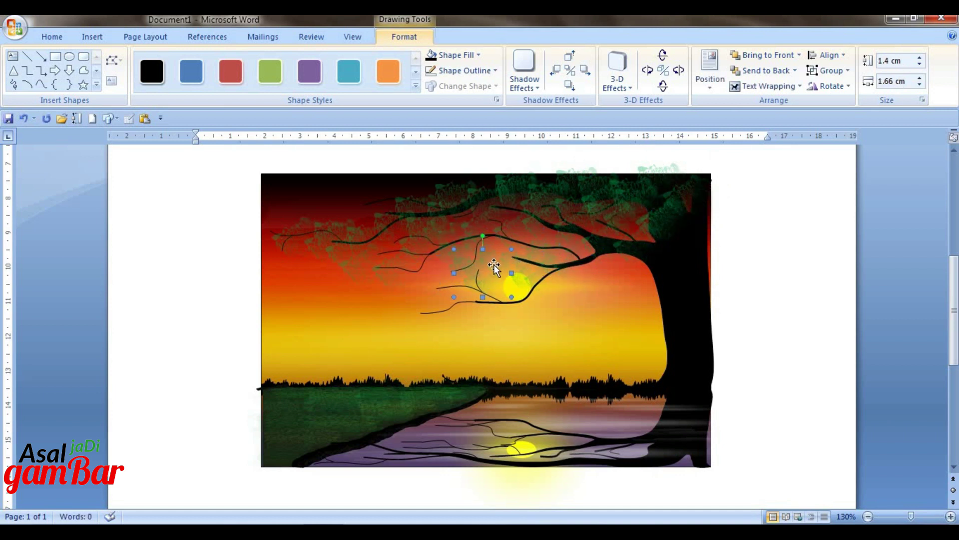
pyautogui.moveTo(494, 265); pyautogui.dragTo(313, 223)
# Arrange the 3.28 × 6.09 cm foliage group over the middle branches, the sun area and the upper trunk.
pyautogui.click(426, 210)
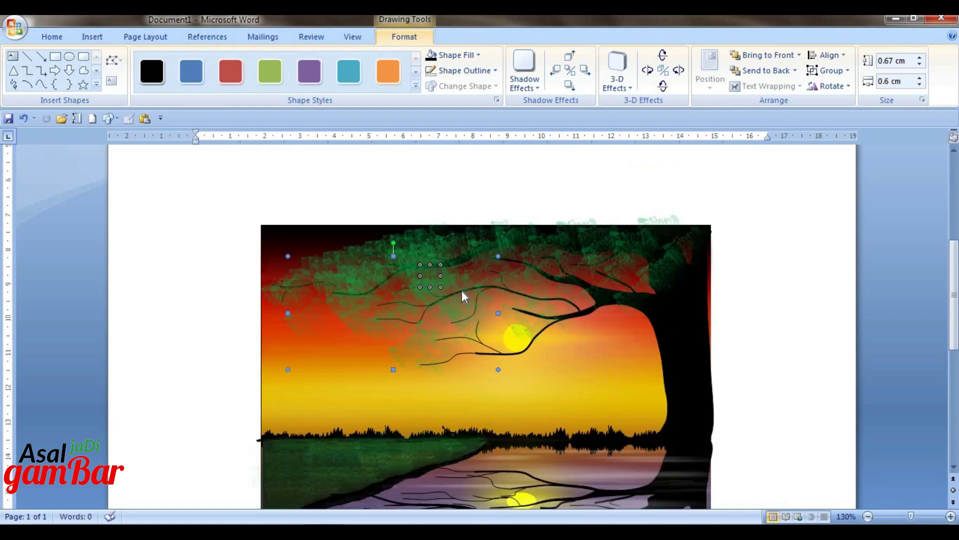
pyautogui.moveTo(420, 282); pyautogui.dragTo(562, 269)
pyautogui.click(484, 273)
pyautogui.scroll(-2, 530, 272)
pyautogui.moveTo(494, 274); pyautogui.dragTo(510, 289)
pyautogui.scroll(1, 530, 272)
pyautogui.click(537, 260)
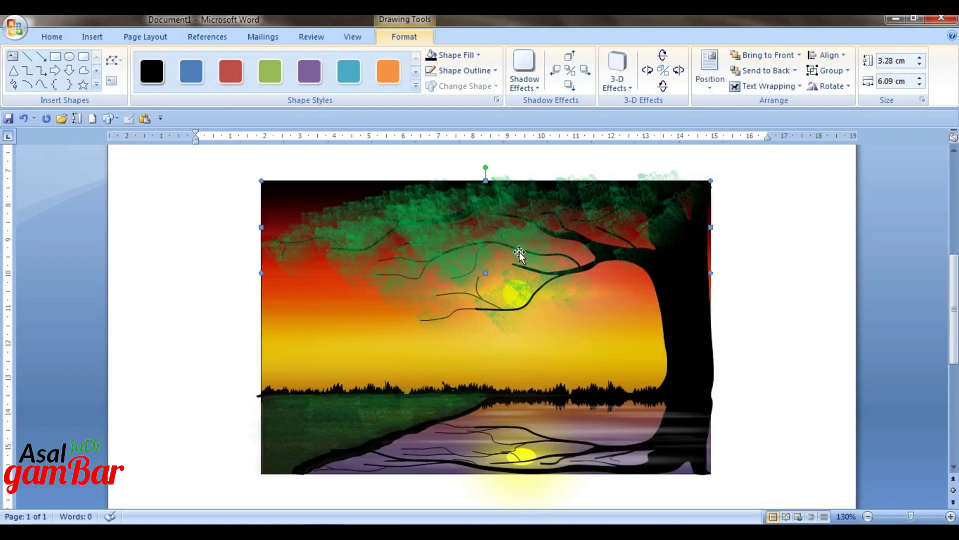
pyautogui.moveTo(520, 254); pyautogui.dragTo(589, 207)
pyautogui.moveTo(550, 245); pyautogui.dragTo(701, 236)
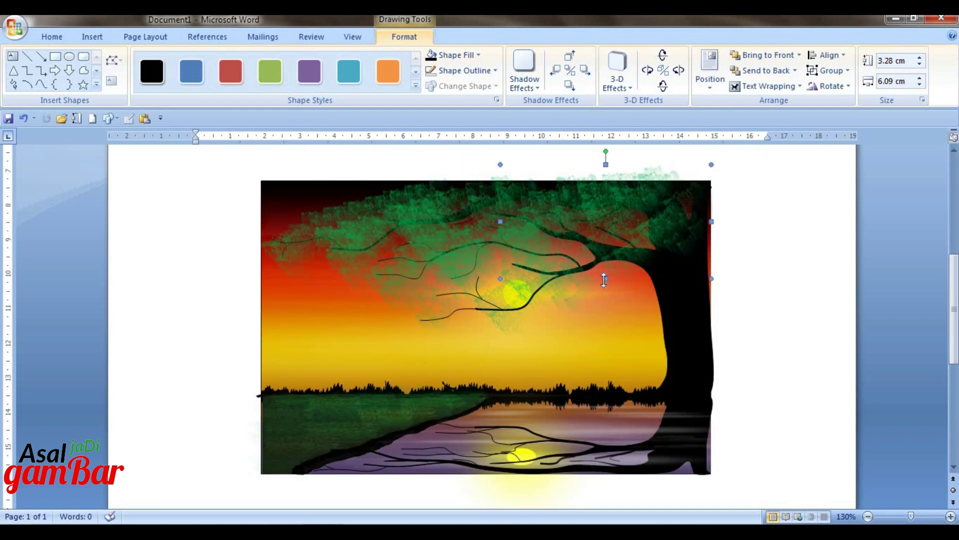
# Paste more copies of the 3.28 × 6.09 cm foliage group and position them across the canopy to thicken it.
pyautogui.hotkey('ctrl', 'v')
pyautogui.hotkey('ctrl', 'v')
pyautogui.moveTo(504, 304); pyautogui.dragTo(459, 246)
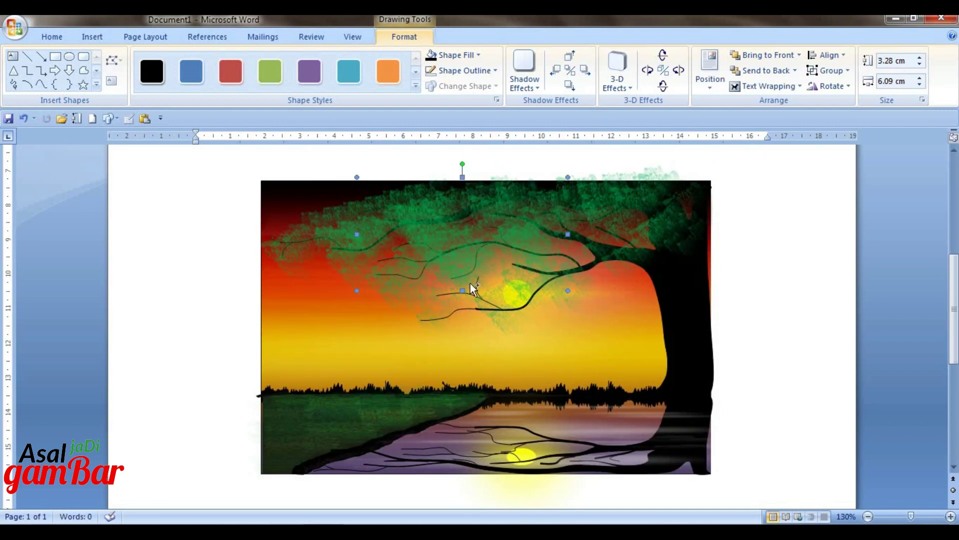
pyautogui.hotkey('ctrl', 'v')
pyautogui.moveTo(474, 288); pyautogui.dragTo(346, 247)
pyautogui.hotkey('ctrl', 'v')
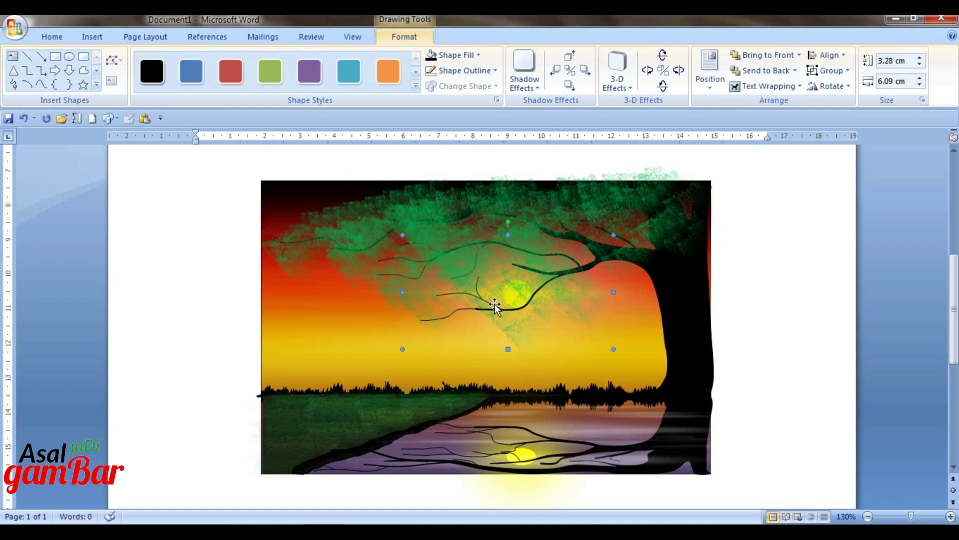
pyautogui.moveTo(495, 305); pyautogui.dragTo(492, 280)
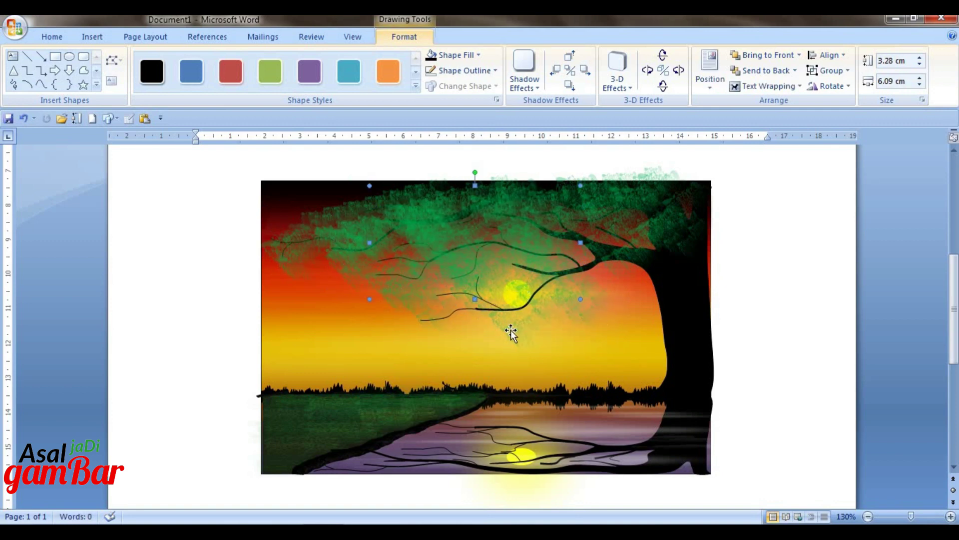
pyautogui.moveTo(511, 330); pyautogui.dragTo(612, 281)
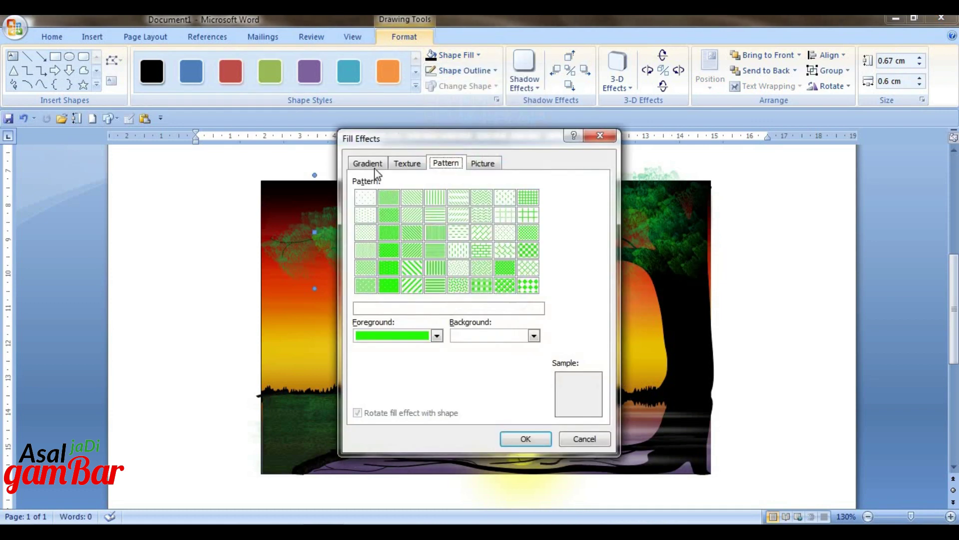
# Adjust the gradient fill effects of a bright green leaf clump and of a pasted 3.28 × 6.09 cm foliage copy.
pyautogui.click(368, 163)
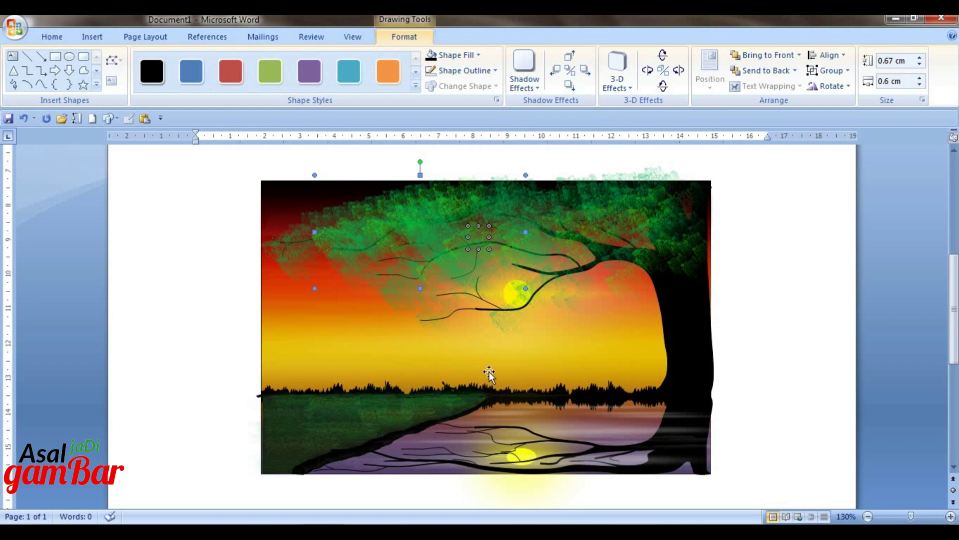
pyautogui.hotkey('ctrl', 'v')
pyautogui.click(458, 56)
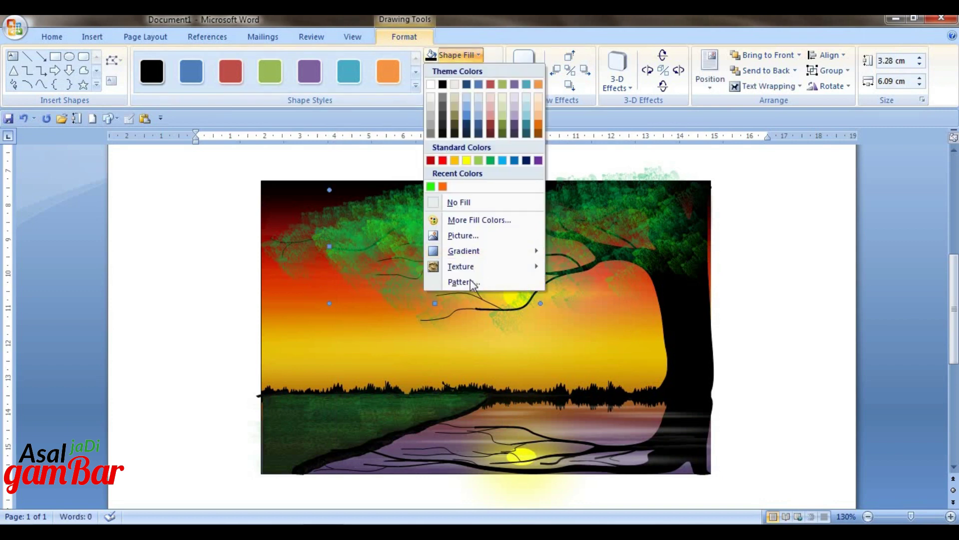
pyautogui.click(470, 283)
pyautogui.click(370, 163)
pyautogui.moveTo(404, 274); pyautogui.dragTo(455, 283)
pyautogui.click(511, 439)
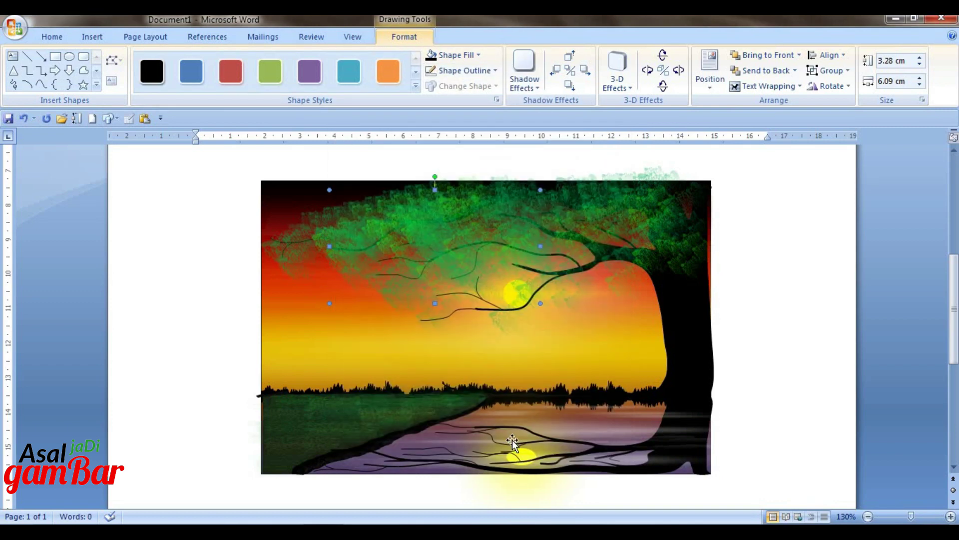
# Reposition bright green leaf clumps over the right-hand branches and the left part of the canopy.
pyautogui.click(531, 213)
pyautogui.click(532, 213)
pyautogui.click(559, 229)
pyautogui.click(558, 230)
pyautogui.moveTo(558, 229); pyautogui.dragTo(603, 210)
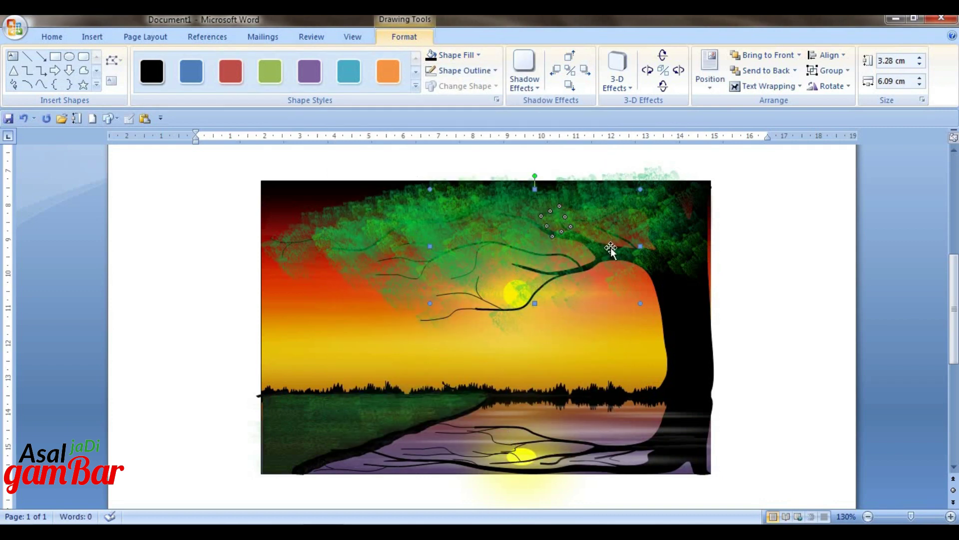
pyautogui.click(394, 236)
pyautogui.moveTo(399, 232); pyautogui.dragTo(342, 225)
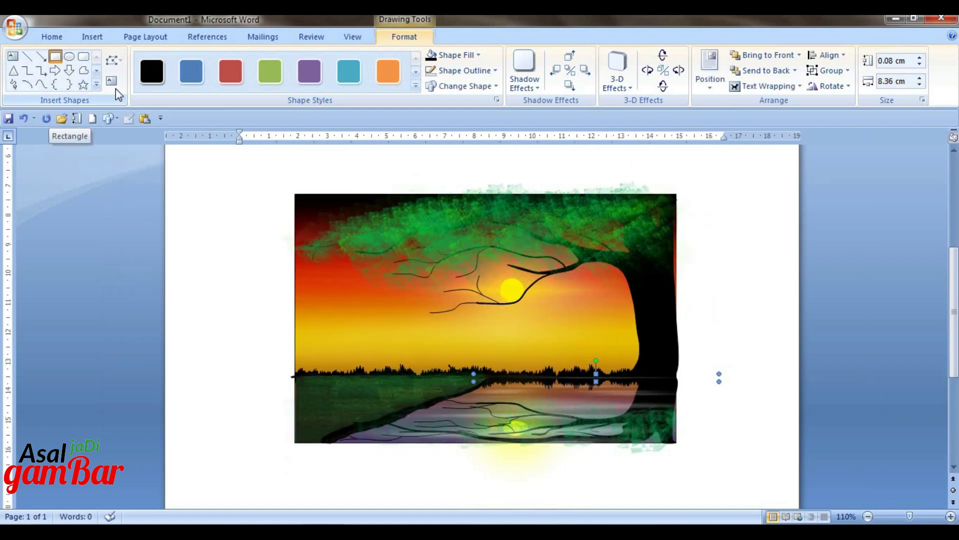
# Draw a white rectangle about 0.91 × 14.25 cm along the picture's top edge and remove its outline.
pyautogui.click(55, 56)
pyautogui.moveTo(272, 166); pyautogui.dragTo(533, 161)
pyautogui.click(431, 71)
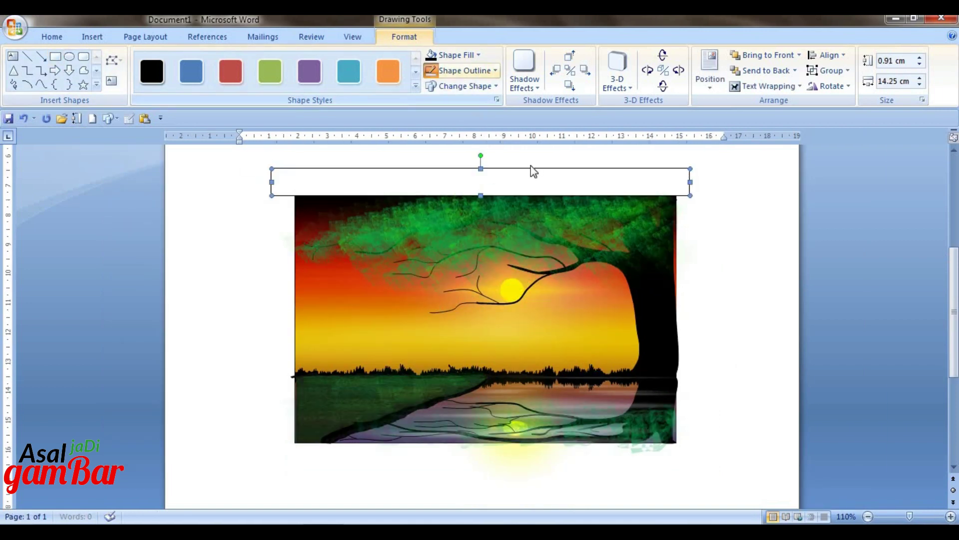
# Place a copy of the white strip along the picture's bottom edge and cover the side edges with 10.04 × 0.56 cm strips.
pyautogui.hotkey('ctrl', 'd')
pyautogui.moveTo(428, 468); pyautogui.dragTo(400, 456)
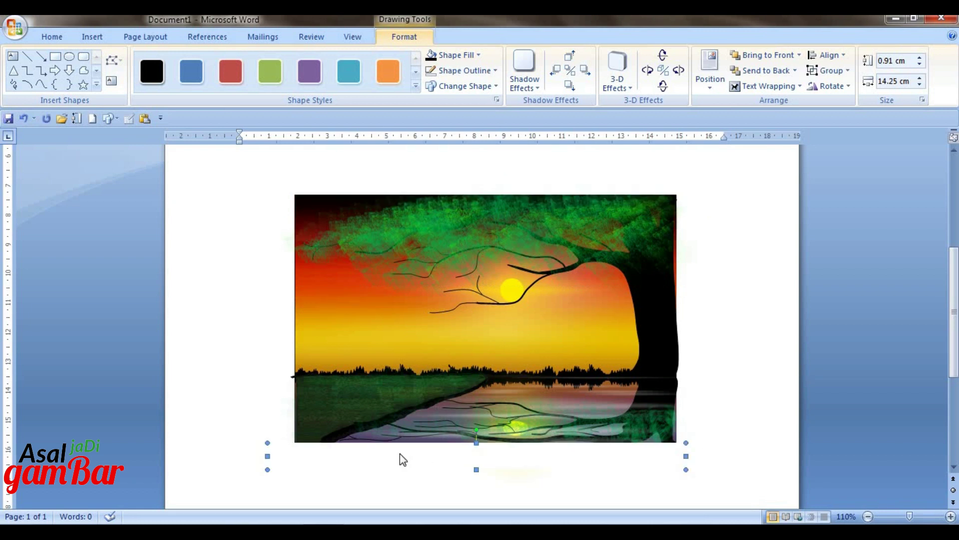
pyautogui.click(304, 416)
pyautogui.moveTo(290, 369); pyautogui.dragTo(683, 322)
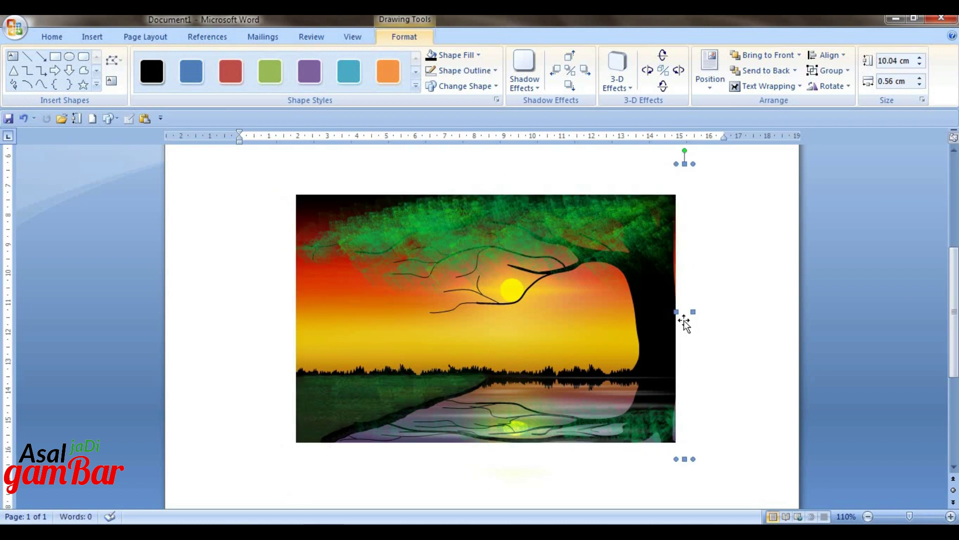
# Draw a short tapering branch about 0.51 × 2.12 cm projecting left from the trunk and fill it with a near-black shade.
pyautogui.scroll(8, 235, 254)
pyautogui.click(41, 84)
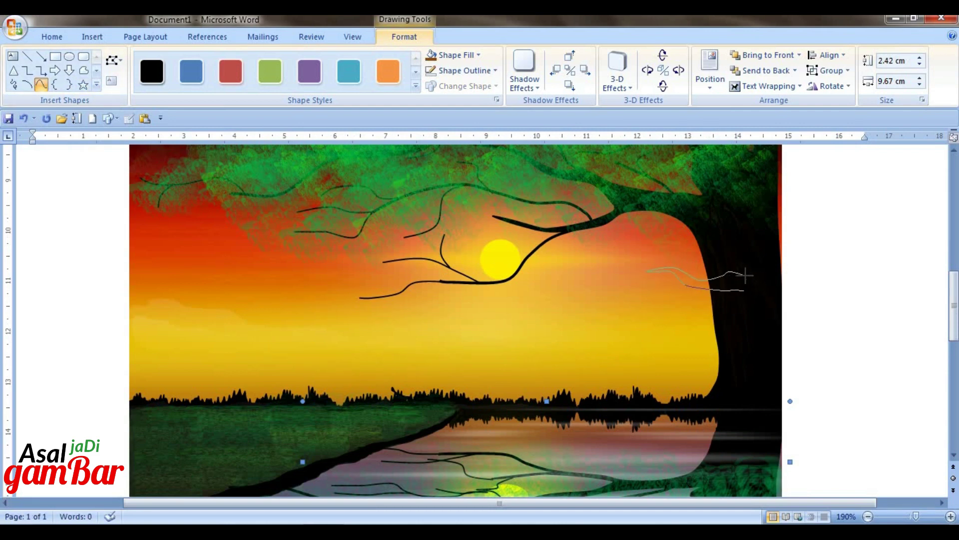
pyautogui.doubleClick(745, 275)
pyautogui.click(478, 55)
pyautogui.click(455, 133)
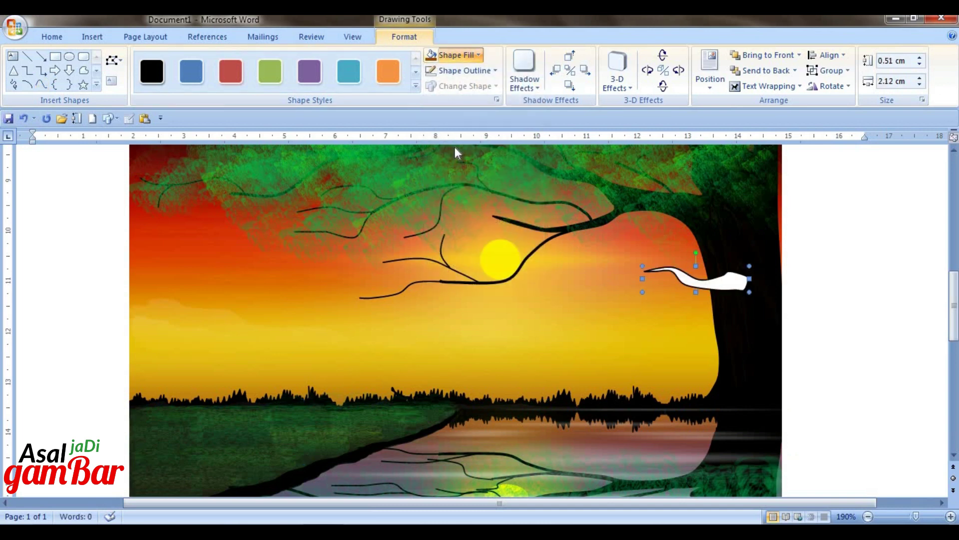
pyautogui.click(478, 55)
pyautogui.click(443, 133)
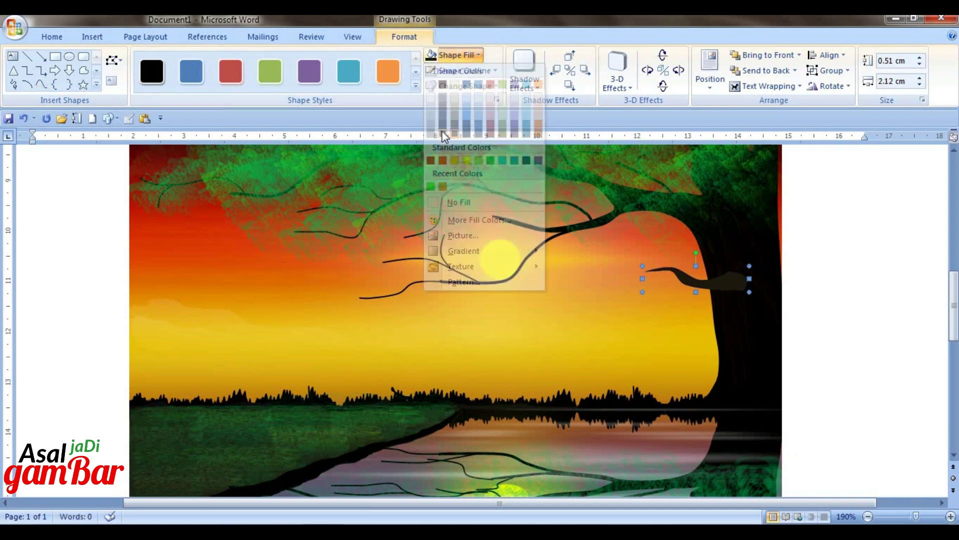
pyautogui.click(41, 84)
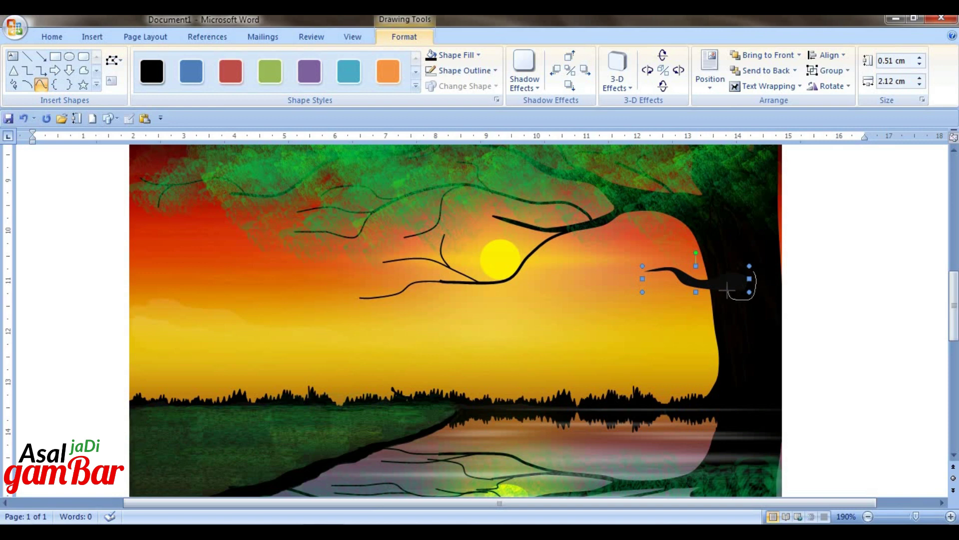
pyautogui.doubleClick(749, 292)
pyautogui.click(752, 302)
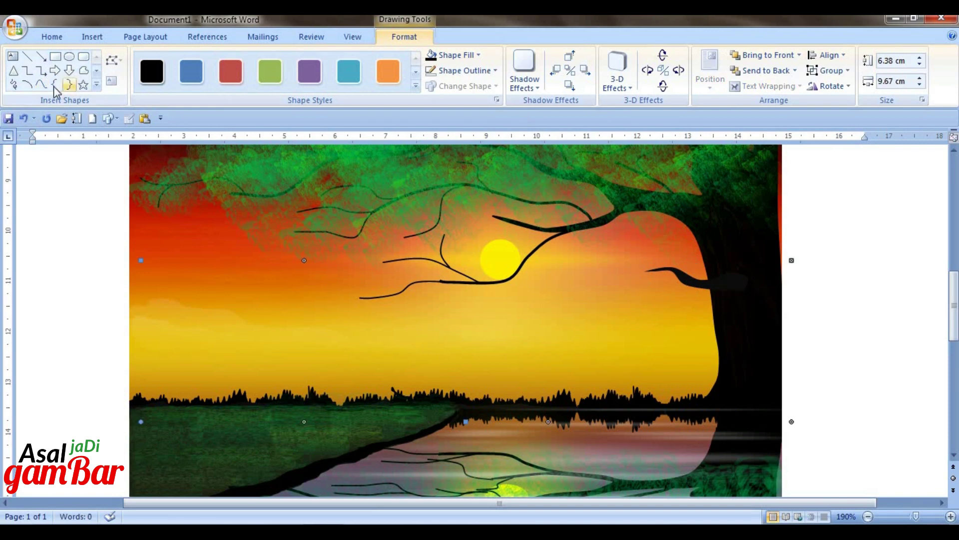
# Draw a curved line about 0.67 × 0.5 cm around the short branch's base on the trunk and give it a dark tan outline.
pyautogui.click(41, 84)
pyautogui.click(741, 267)
pyautogui.click(757, 283)
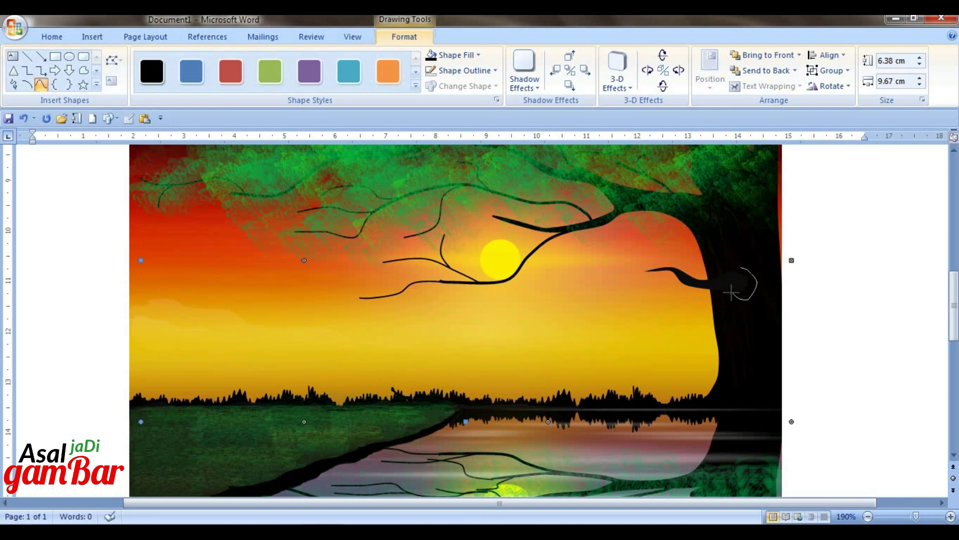
pyautogui.doubleClick(734, 298)
pyautogui.click(445, 74)
pyautogui.click(457, 144)
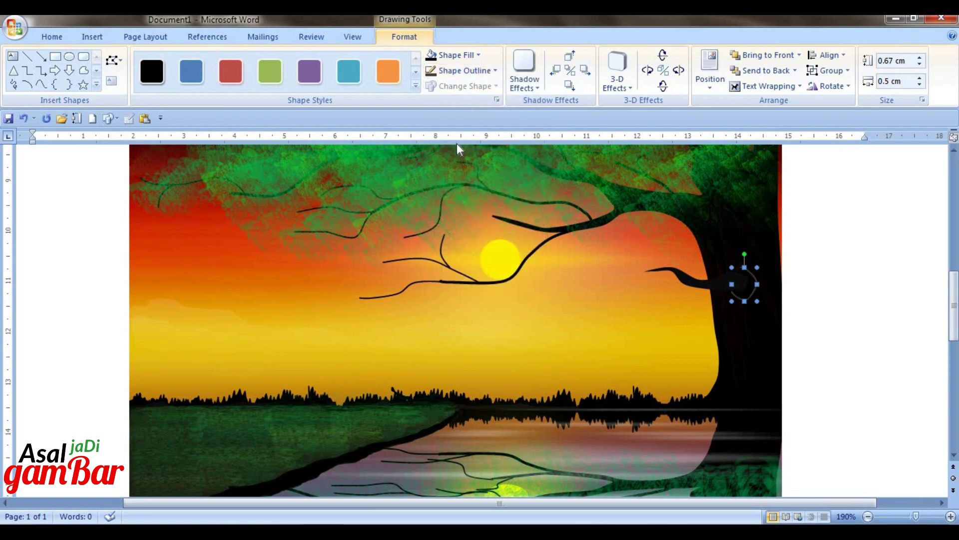
pyautogui.click(455, 70)
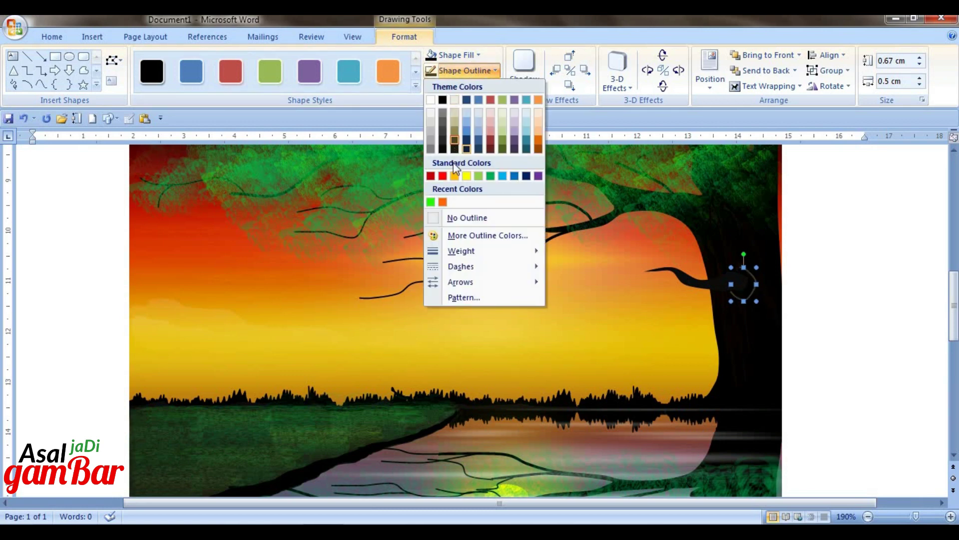
pyautogui.click(455, 149)
pyautogui.click(719, 309)
pyautogui.click(820, 310)
pyautogui.scroll(-4, 849, 320)
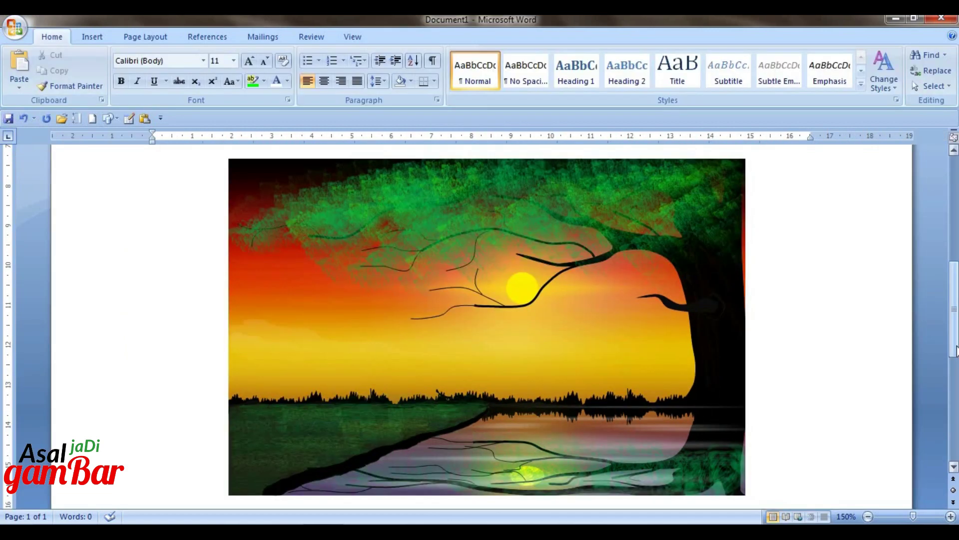